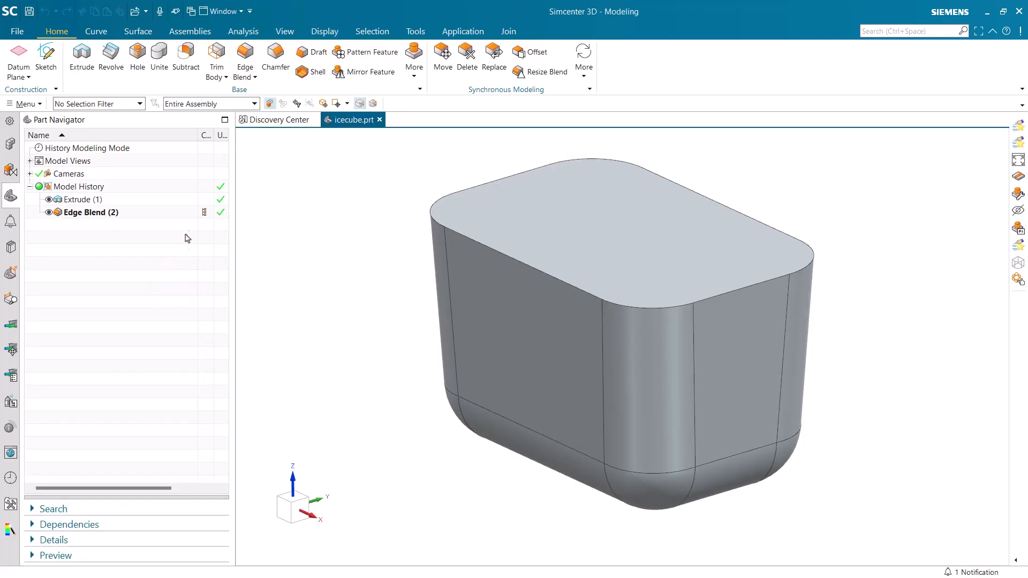
Start a new FEM and simulation of the ice cube in Pre/Post, without an idealized part and using all bodies
left_click(444, 32)
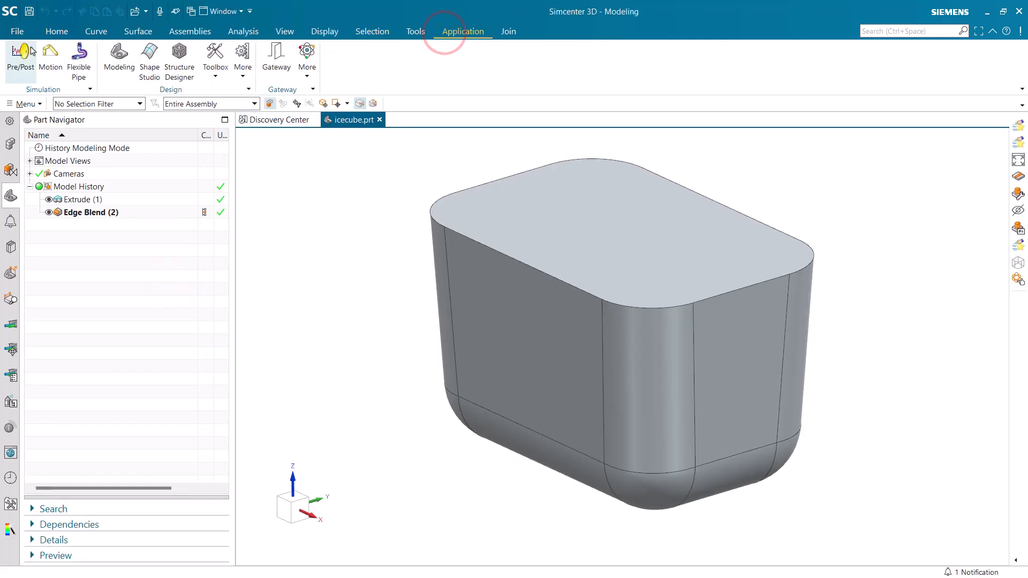
left_click(22, 52)
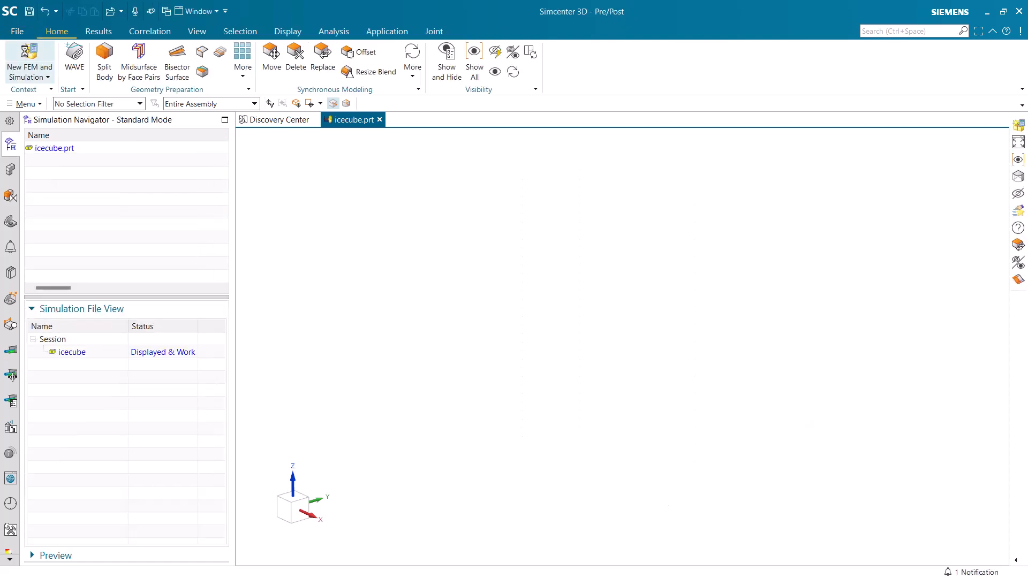
left_click(26, 53)
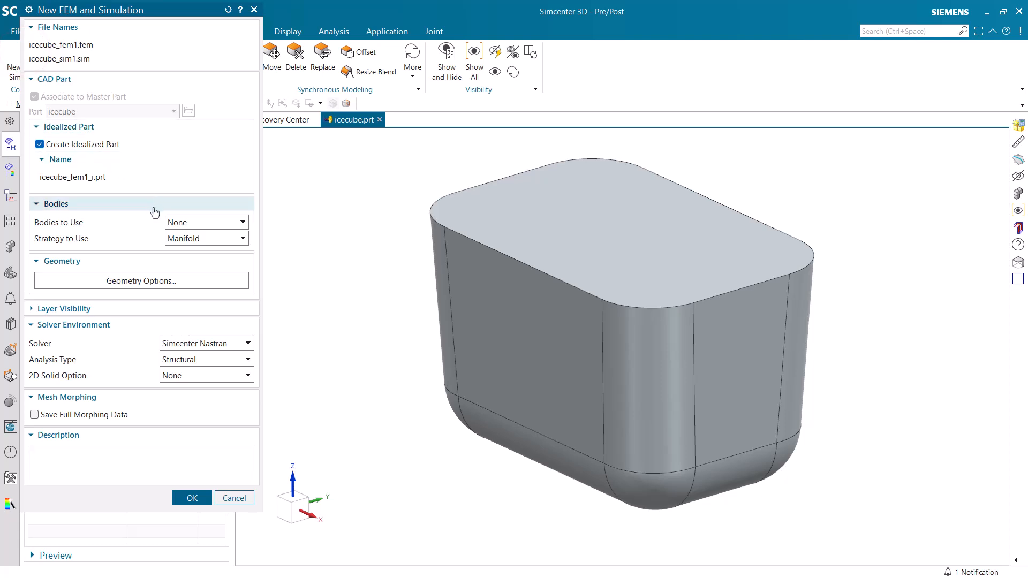
left_click(103, 144)
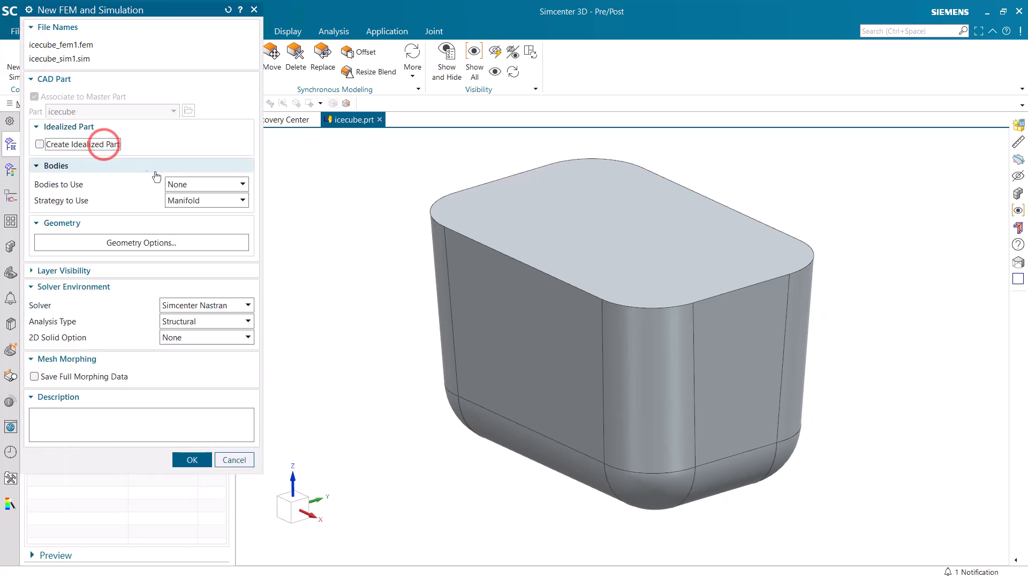
left_click(188, 185)
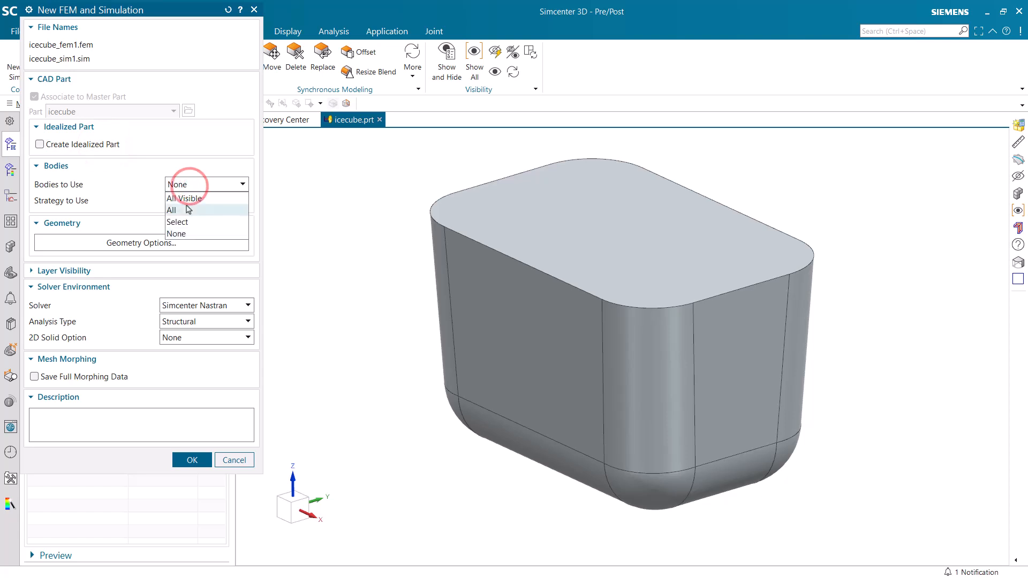
left_click(188, 210)
Set the solver to Simcenter 3D Thermal/Flow with the Thermal analysis type and create the FEM and simulation files
left_click(192, 321)
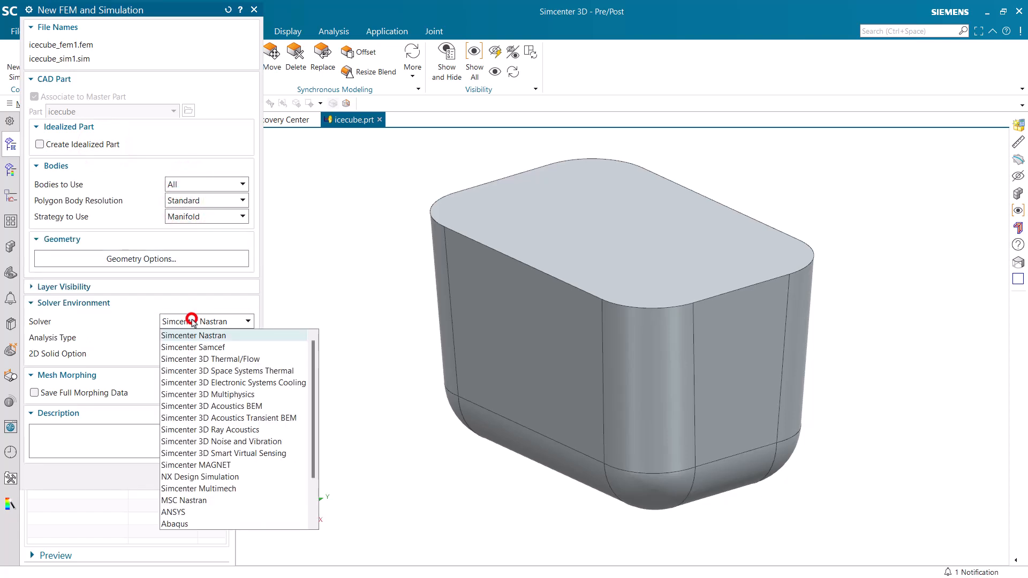
left_click(192, 359)
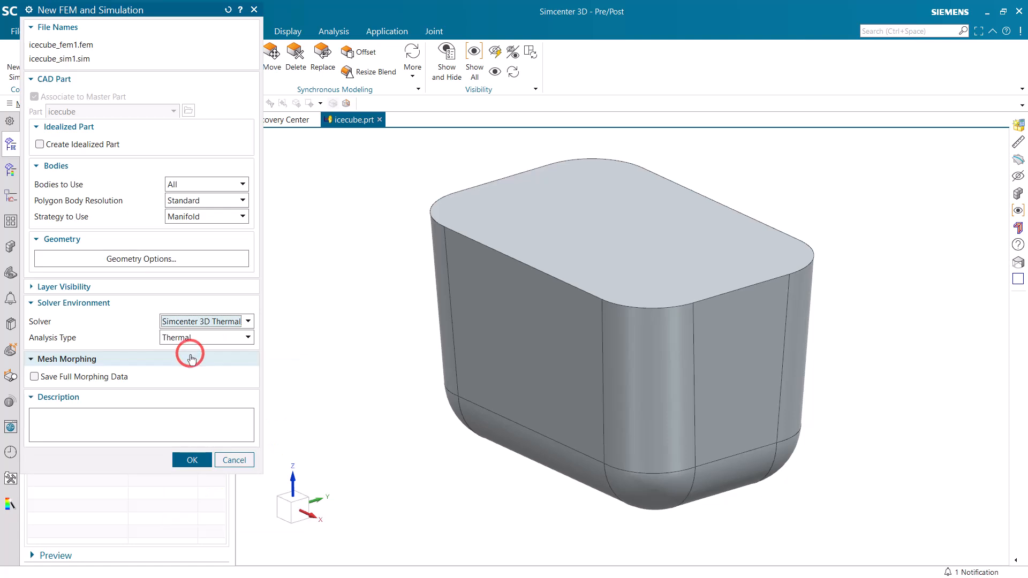
left_click(192, 339)
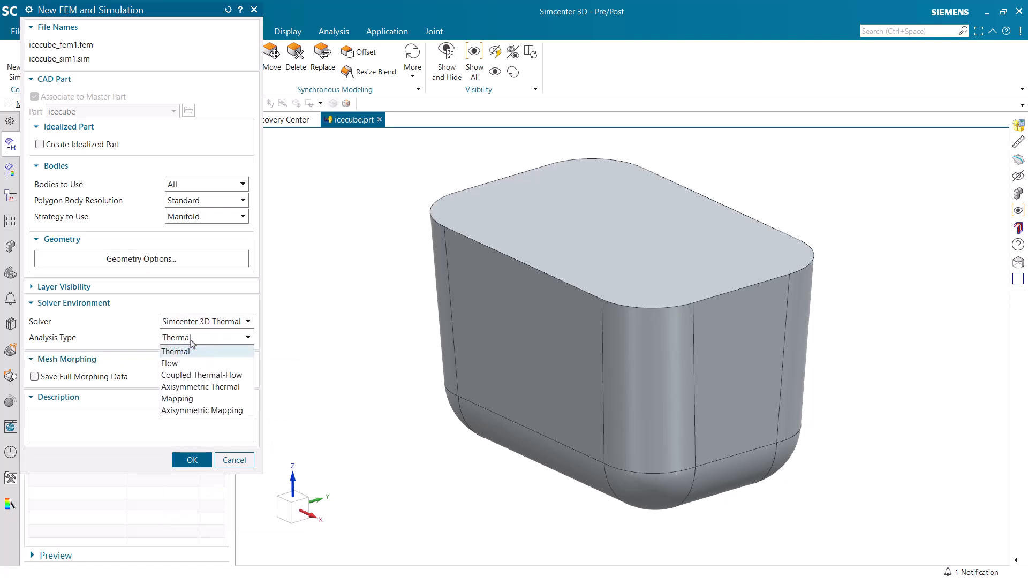
left_click(192, 346)
left_click(183, 461)
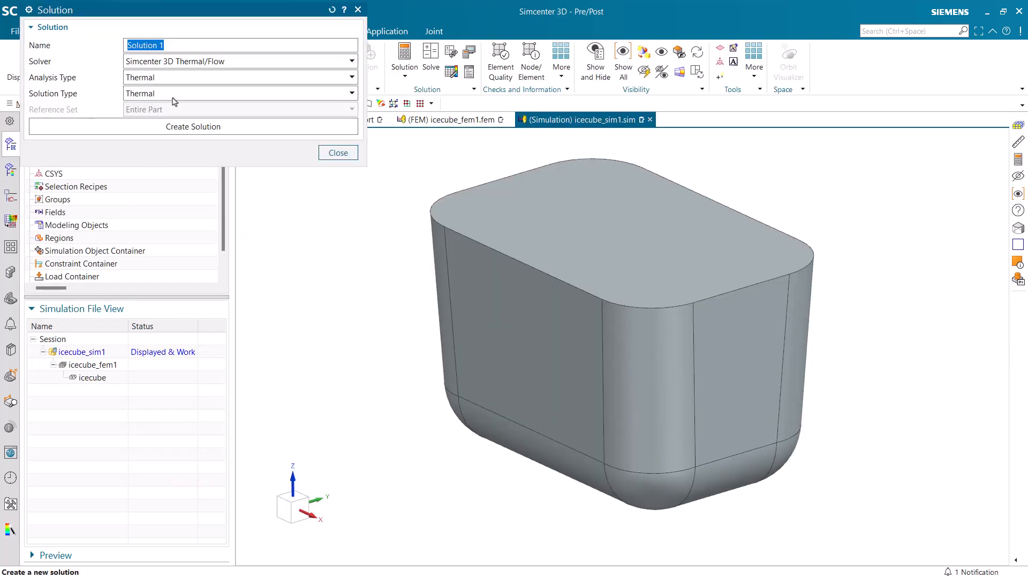
Create a thermal solution with Simulation-Solution Name as the run directory and Transient as the solution type
left_click(178, 128)
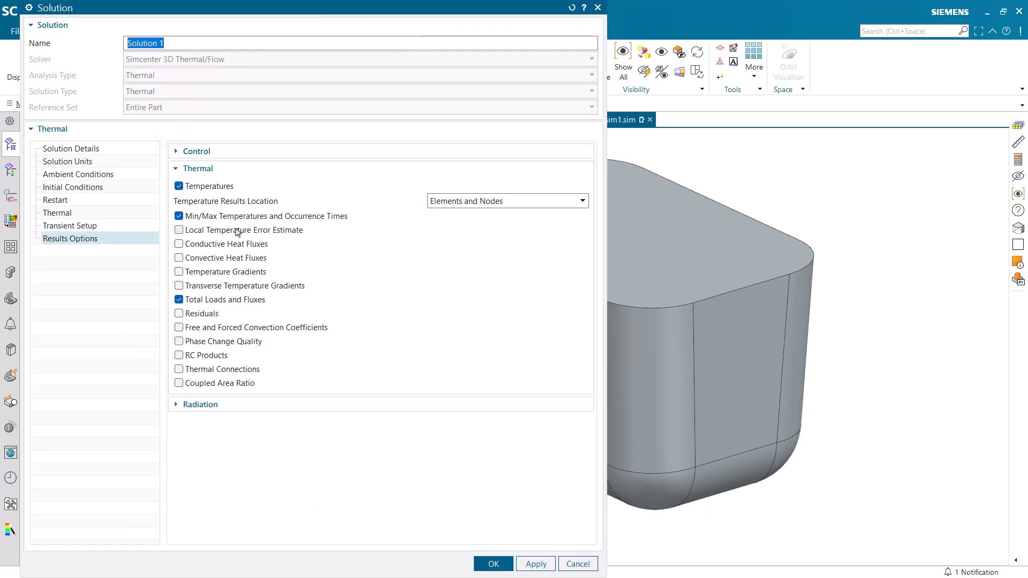
left_click(93, 150)
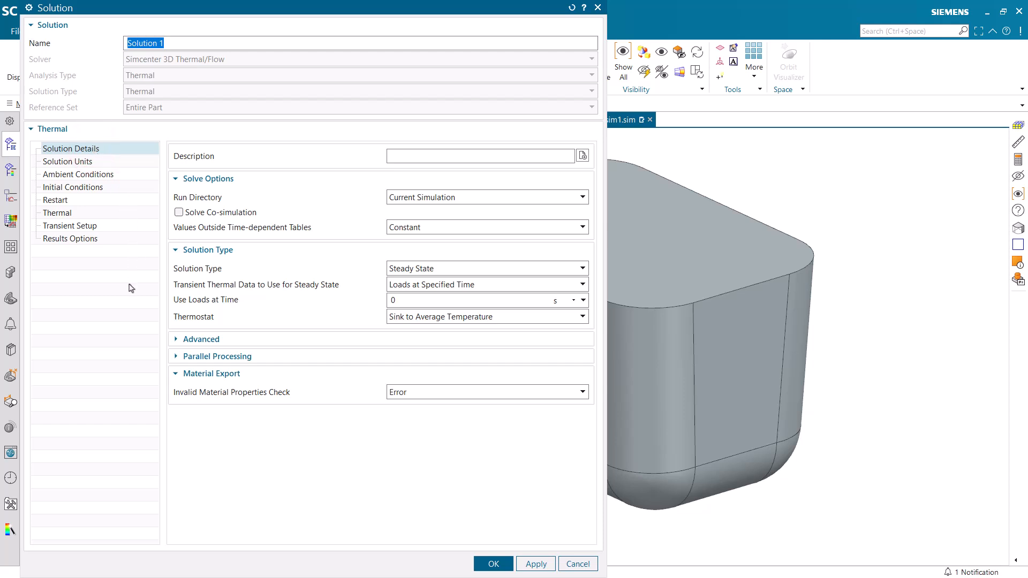
left_click(528, 202)
left_click(524, 208)
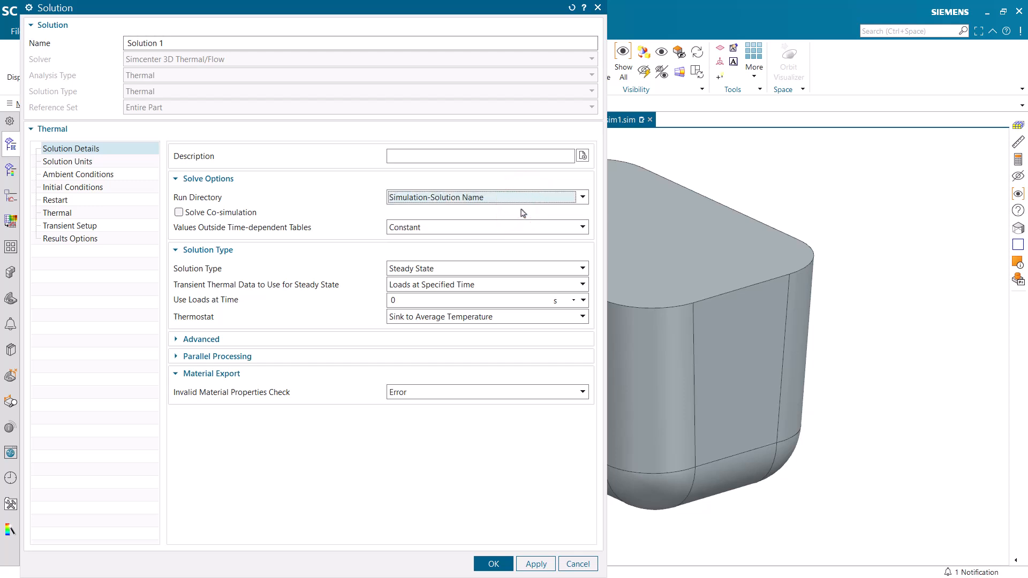
left_click(526, 268)
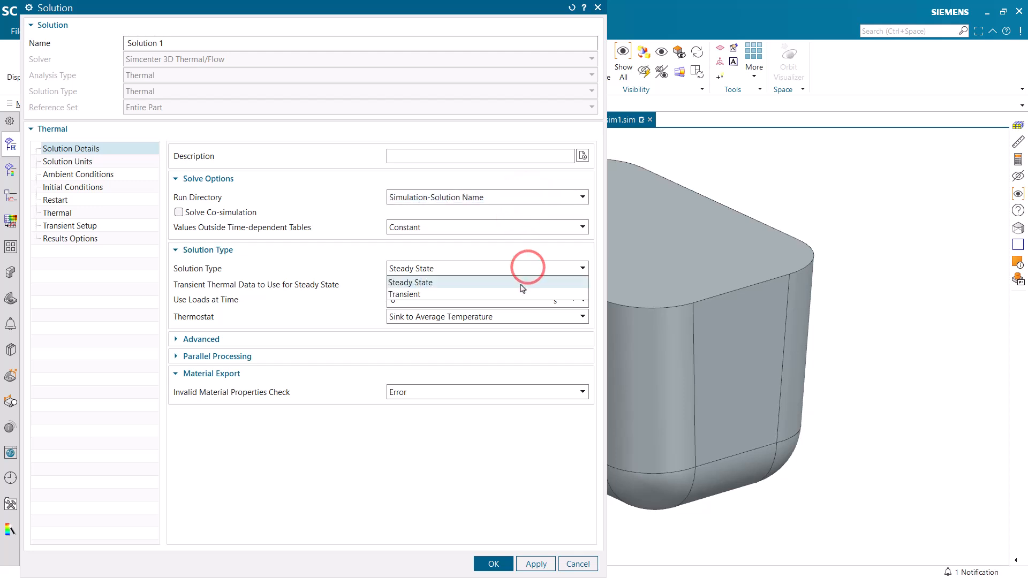
left_click(521, 295)
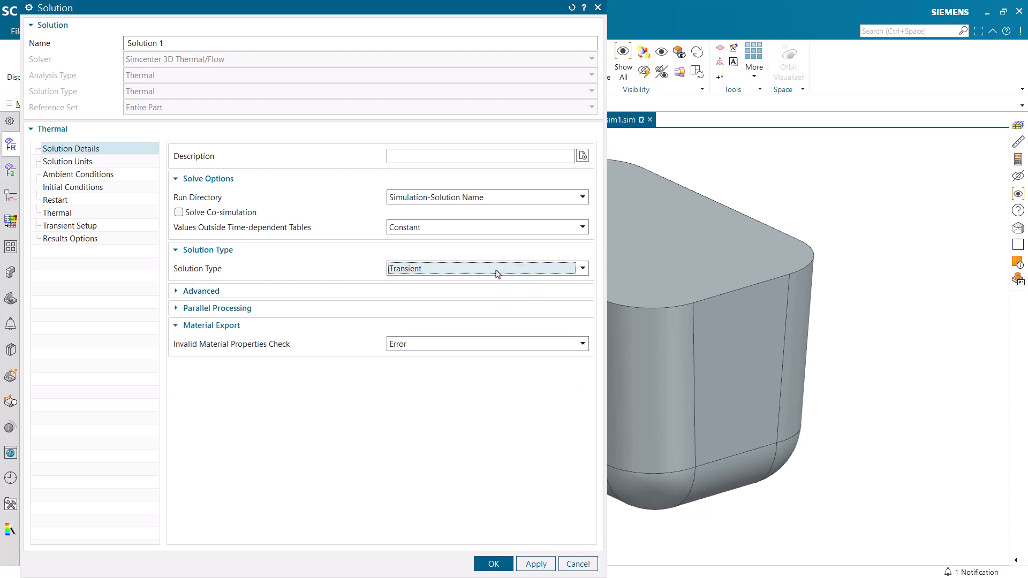
left_click(301, 291)
left_click(260, 328)
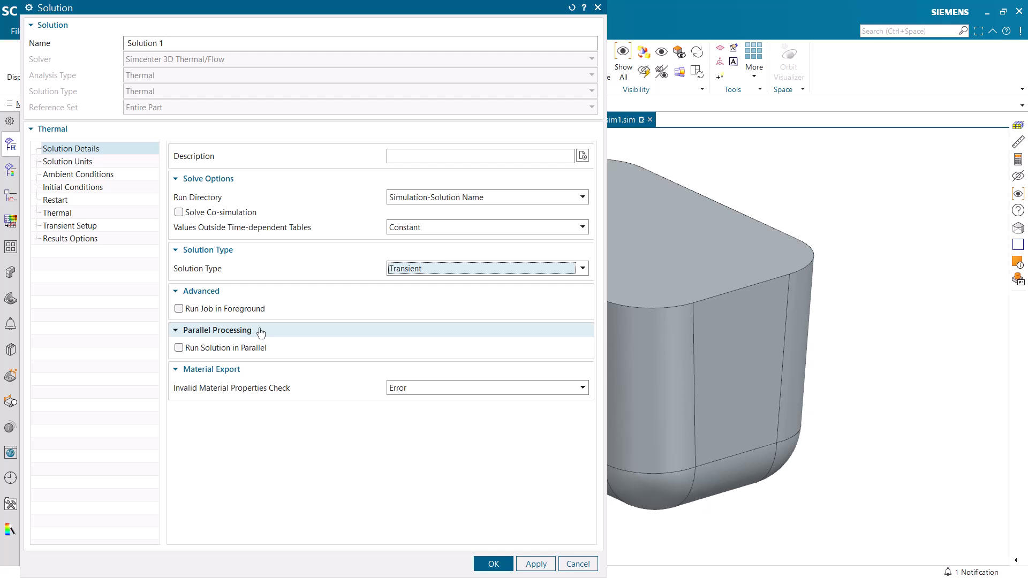
Set the solution's ambient fluid temperature and radiative environment temperature to 10 °F
left_click(82, 164)
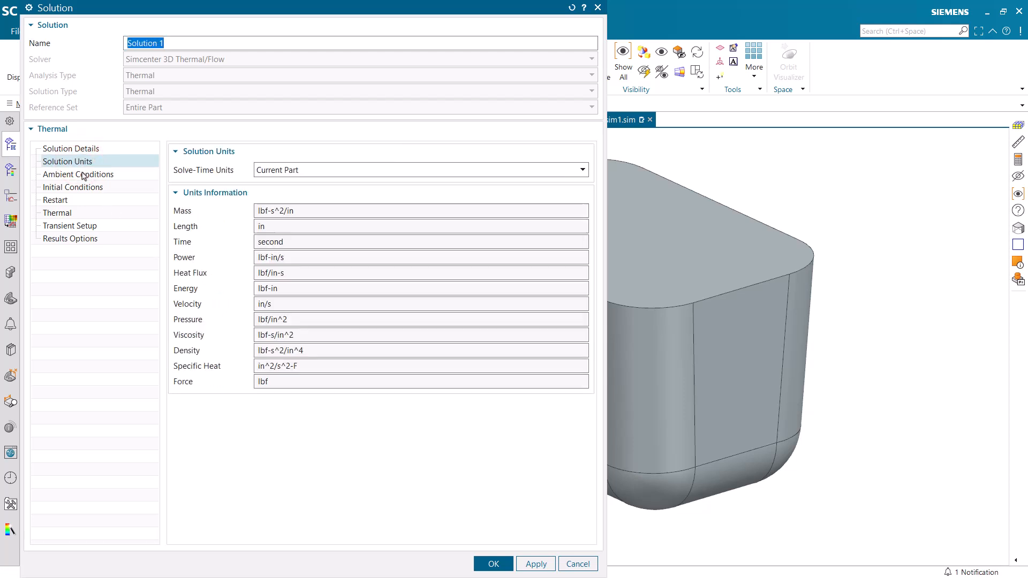
left_click(84, 174)
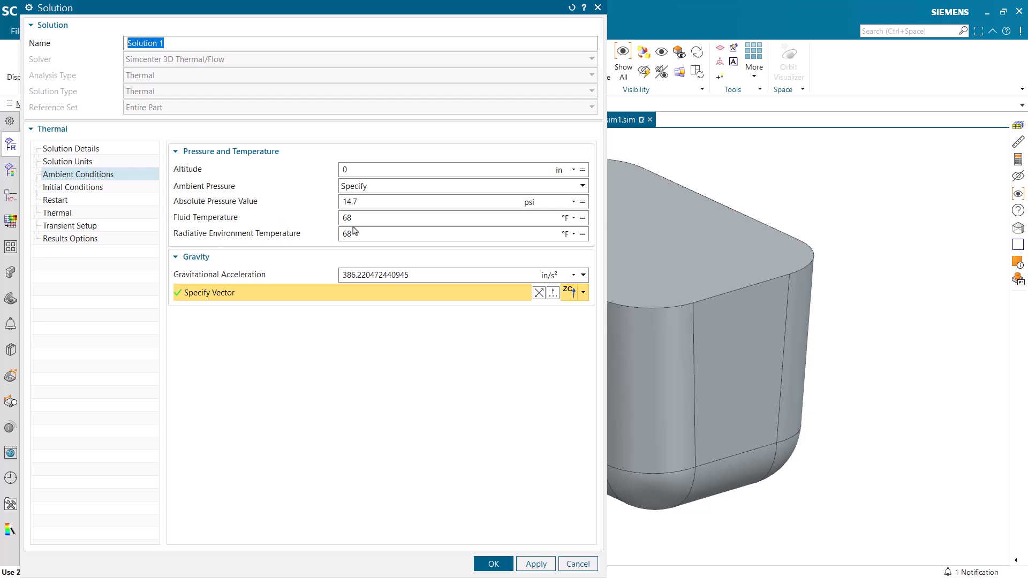
left_click_drag(357, 218, 330, 234)
type("10")
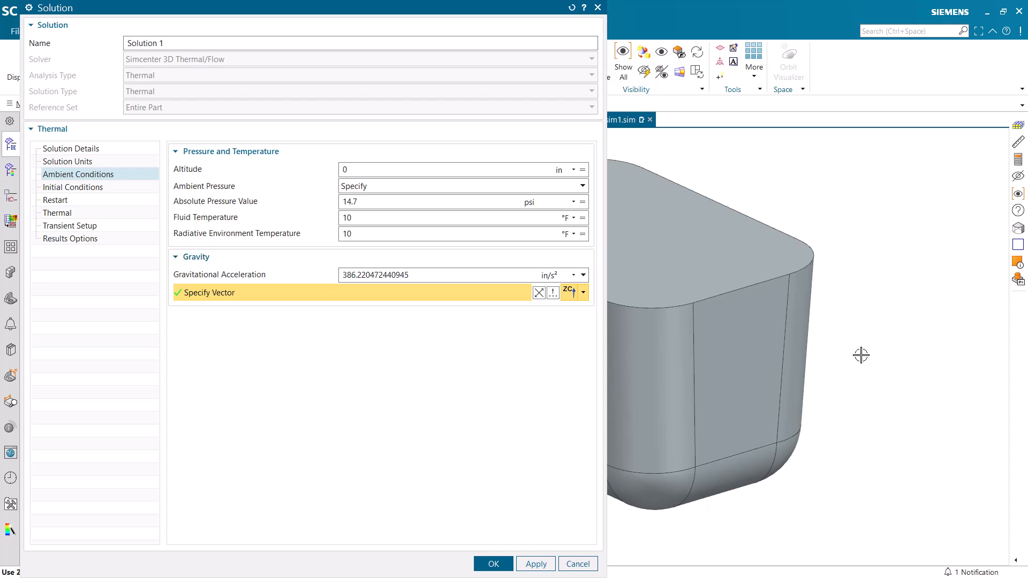
middle_click_drag(860, 353, 895, 348)
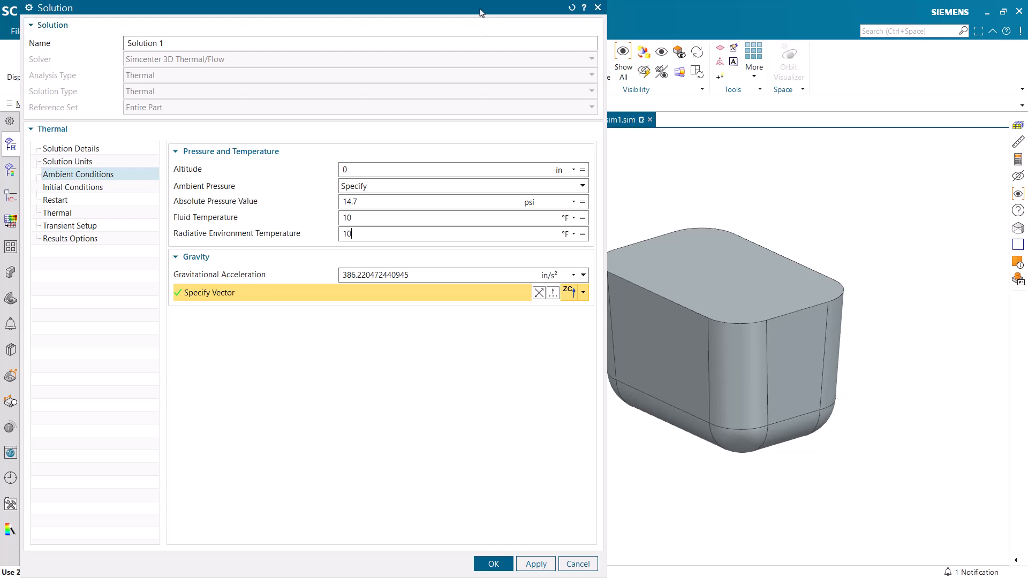
left_click_drag(480, 7, 529, 20)
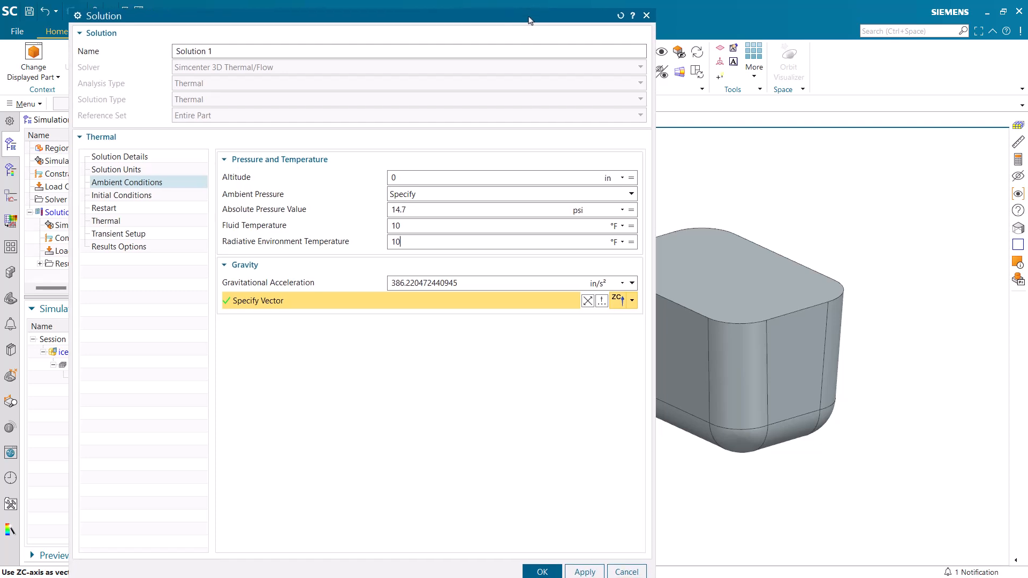
left_click(140, 196)
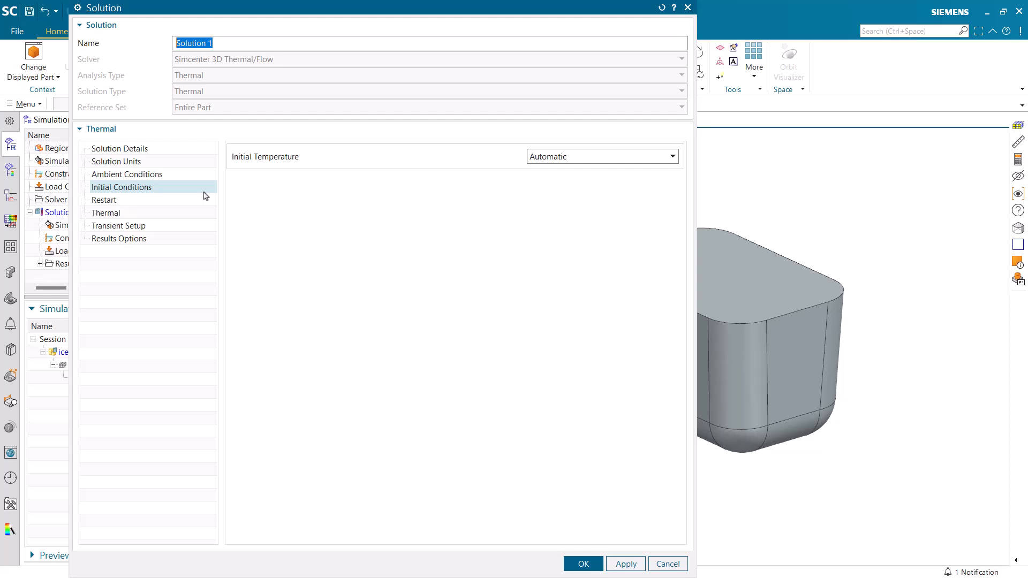
left_click(139, 200)
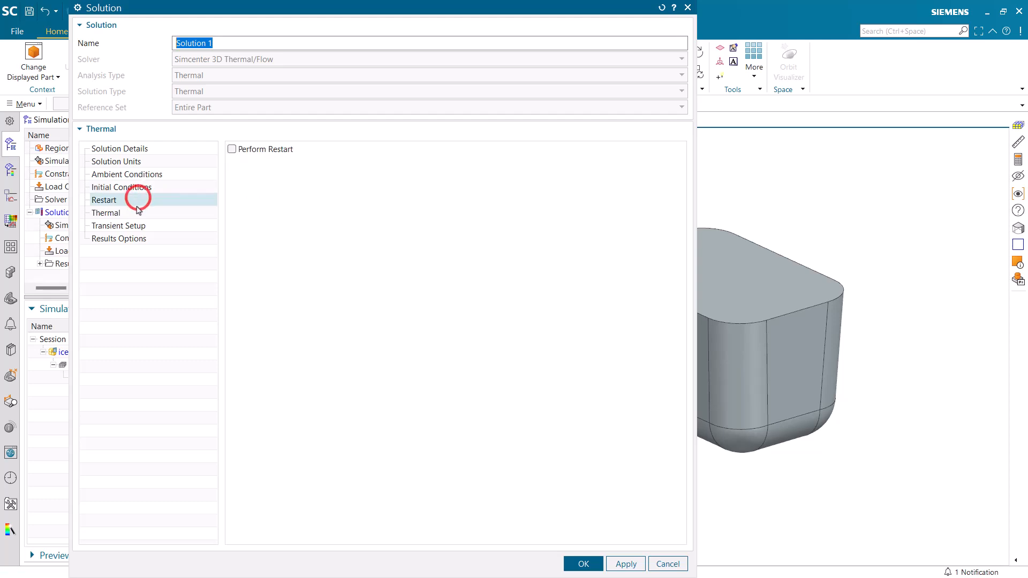
left_click(121, 214)
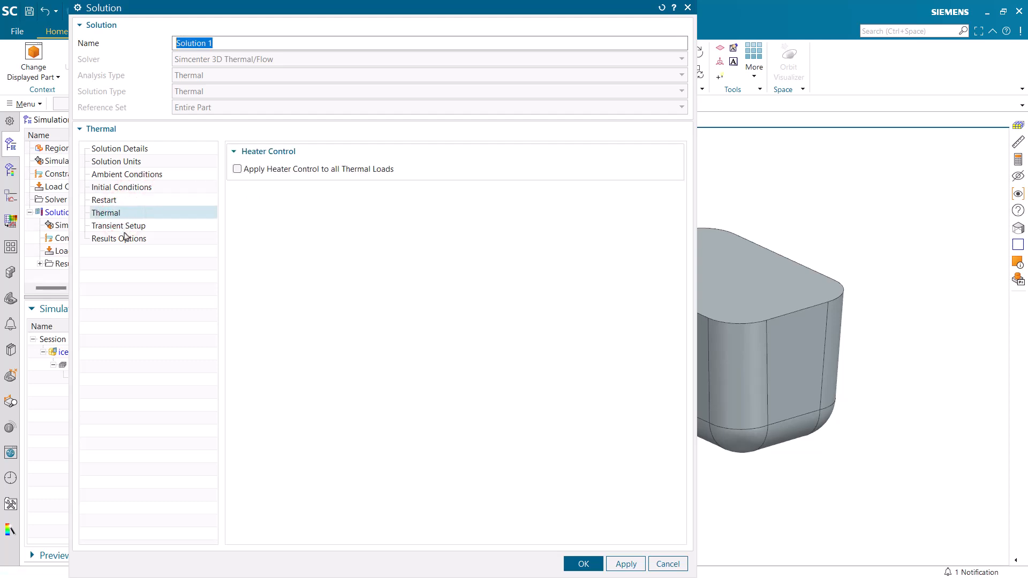
Set the transient end time to 2400 s with automatic time stepping, 0.5 °F error tolerance, 0.1 s minimum and 5 s maximum time step
left_click(125, 226)
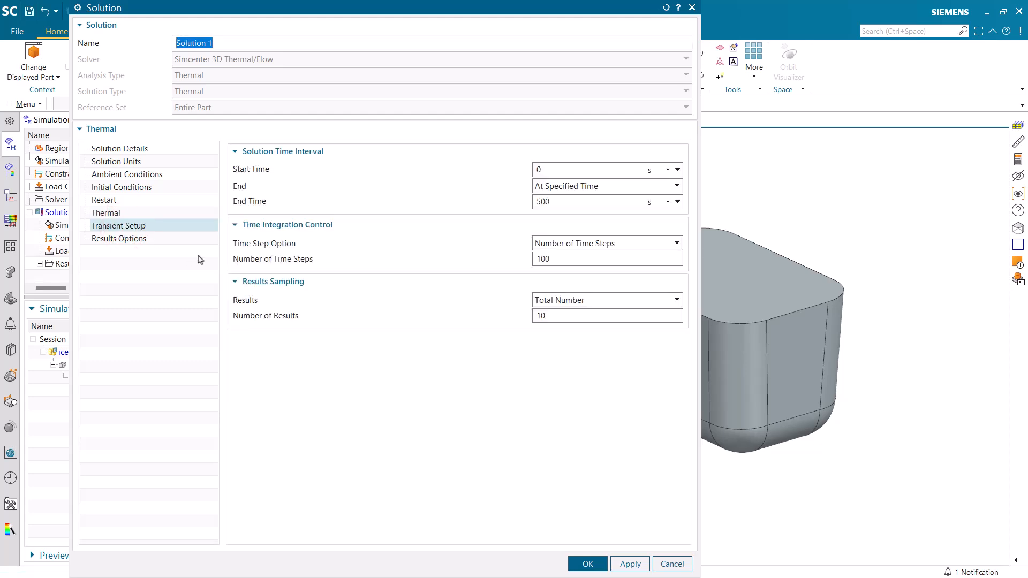
left_click(182, 274)
double_click(571, 203)
left_click(542, 247)
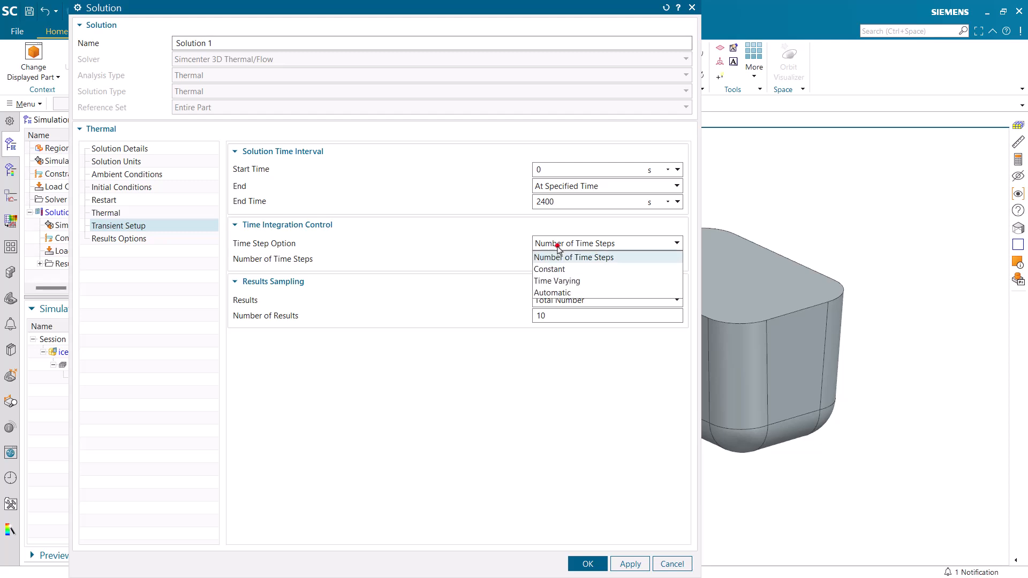
left_click(568, 293)
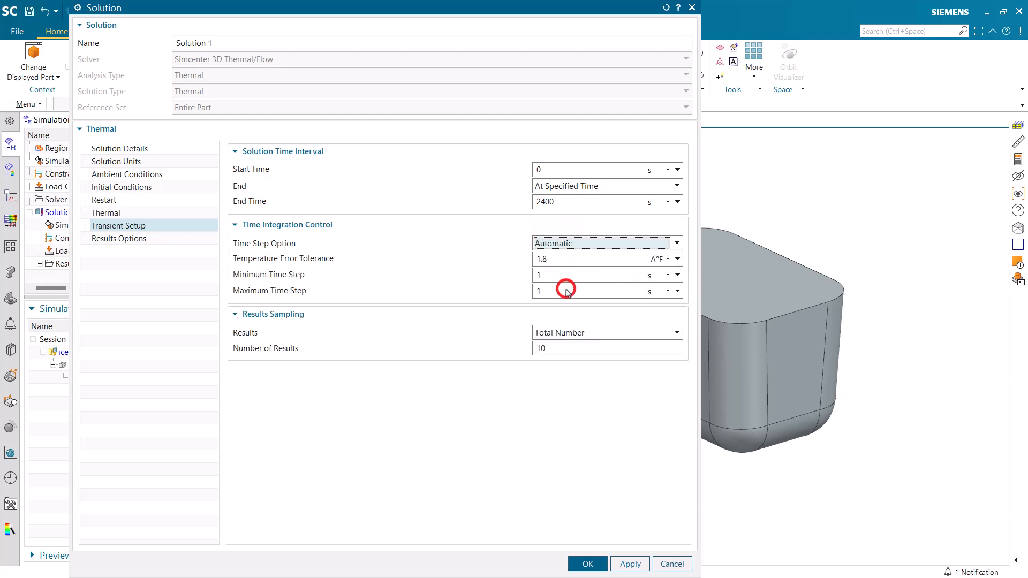
double_click(557, 263)
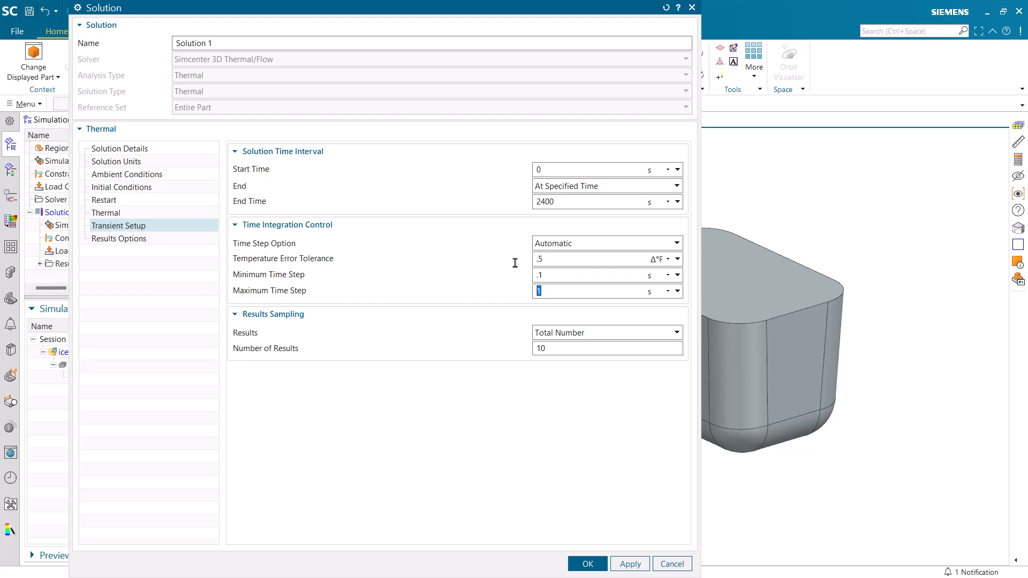
key("Tab")
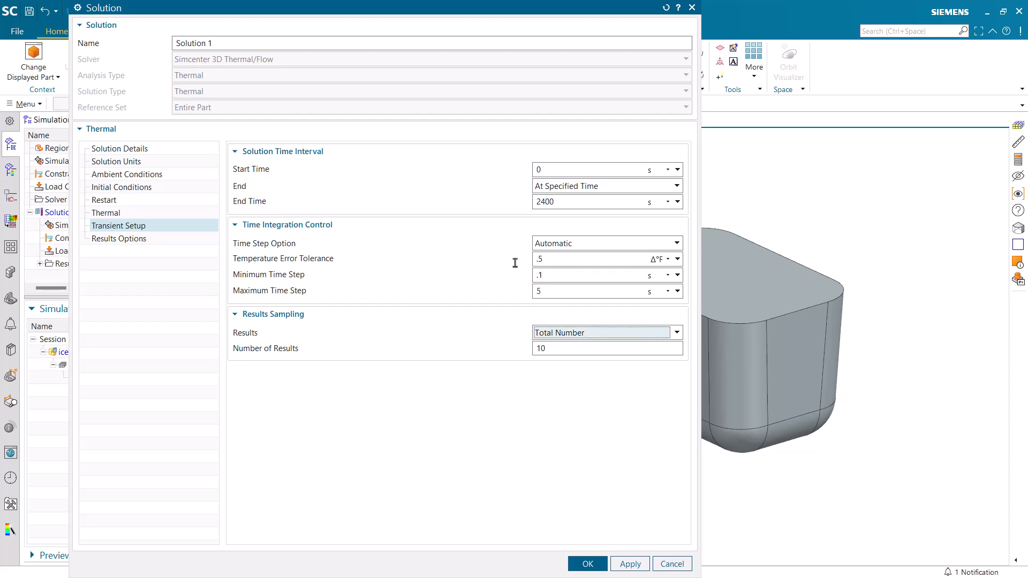
Sample the transient results at constant time intervals of 5 s
left_click(672, 333)
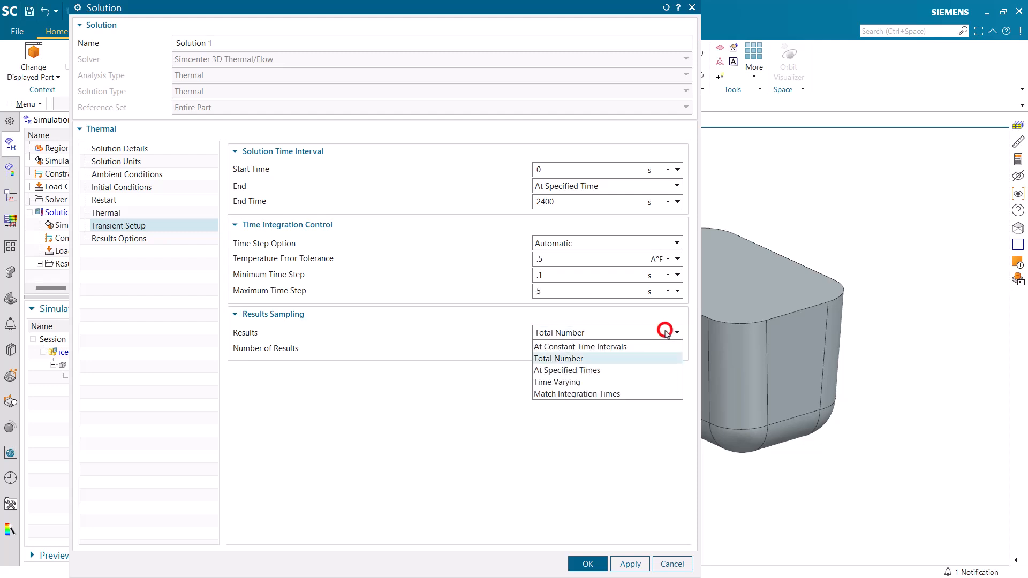
left_click(616, 347)
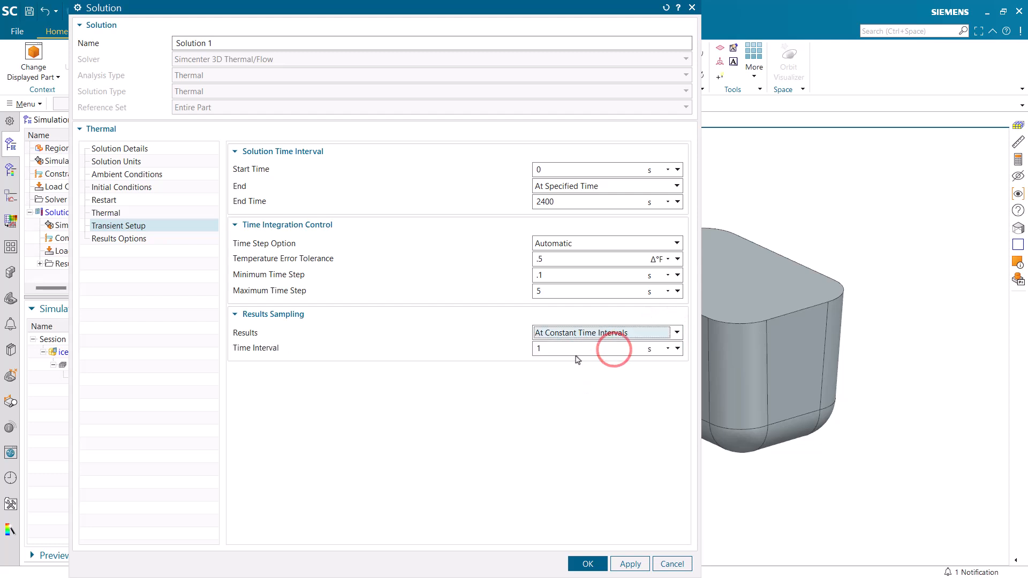
left_click_drag(561, 350, 537, 348)
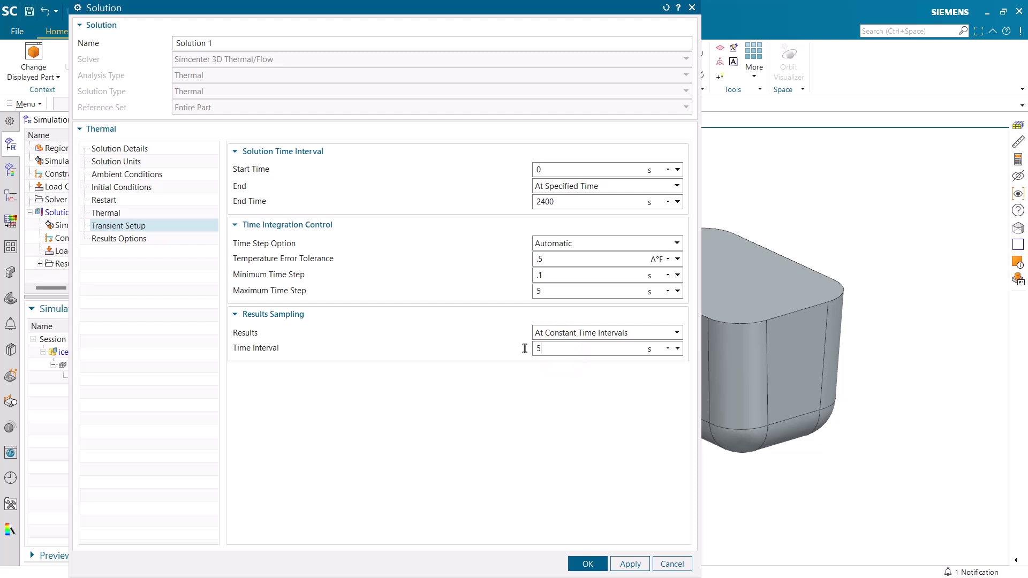
Add Phase Change Quality to the solution's thermal result outputs and accept the solution settings
left_click(116, 240)
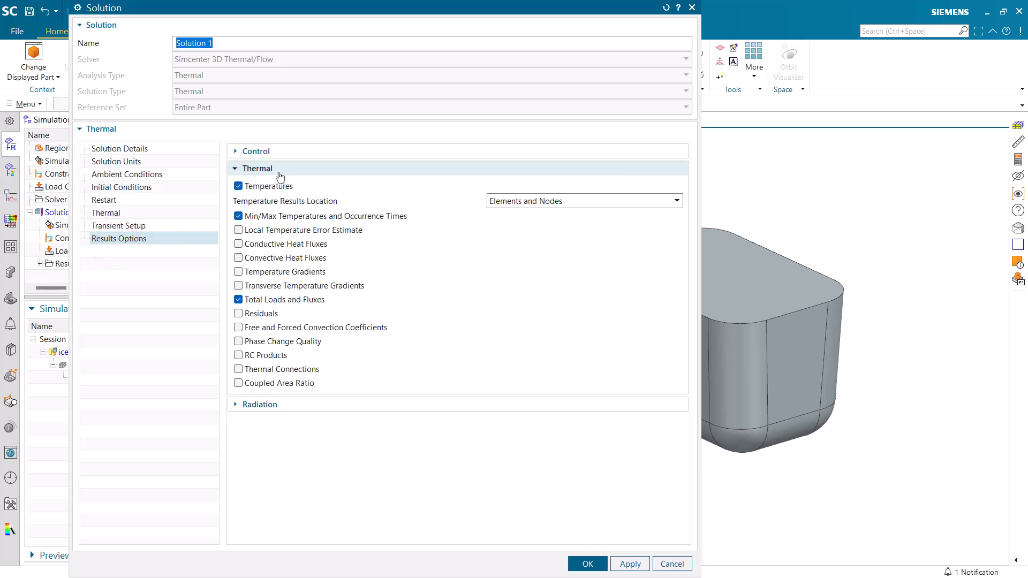
left_click(239, 342)
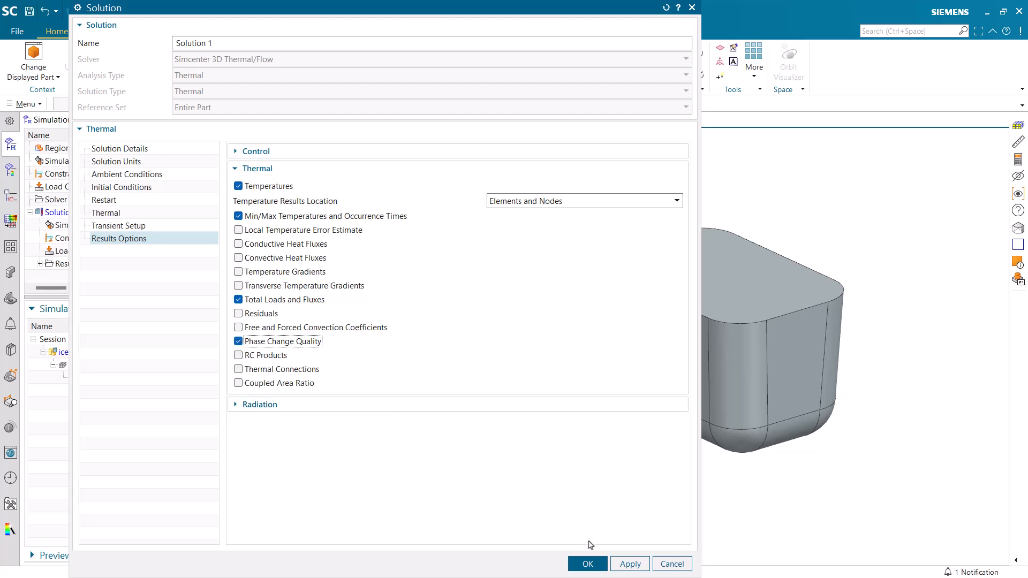
left_click(587, 564)
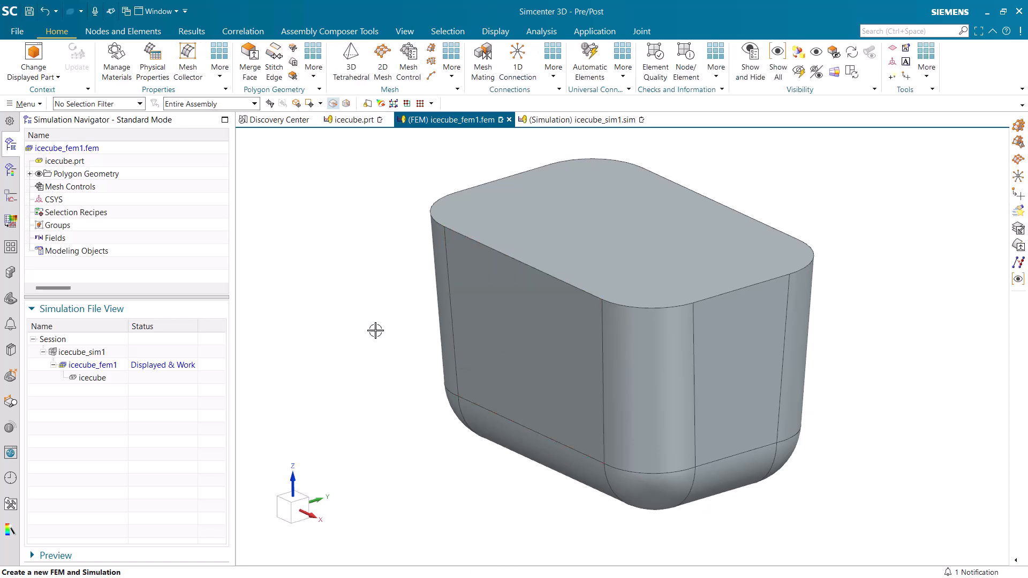
Mesh the ice cube body with a 3D Hex Dominant Mesh using HEXA8 elements and a 0.1 in element size
left_click(452, 74)
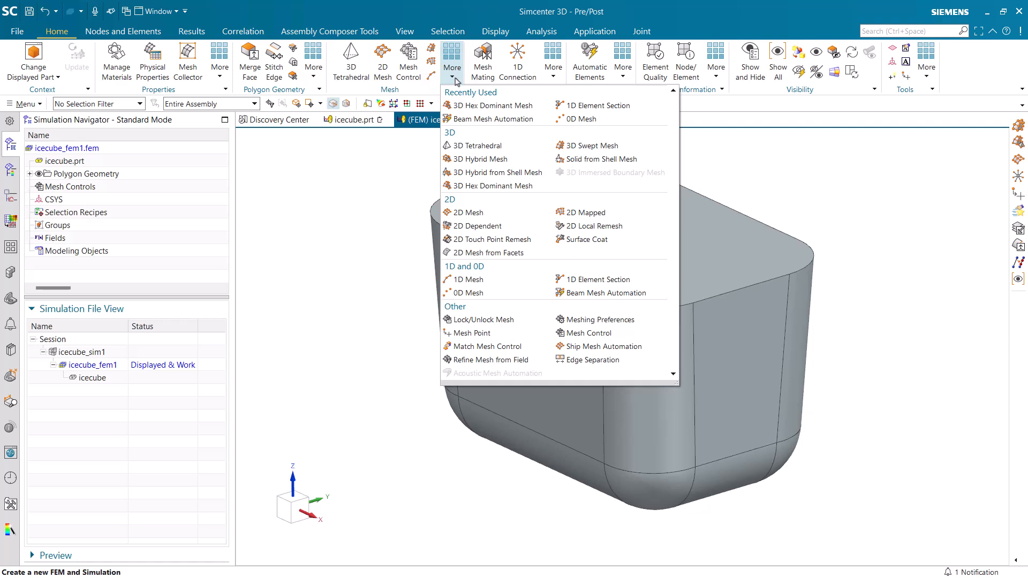
left_click(482, 186)
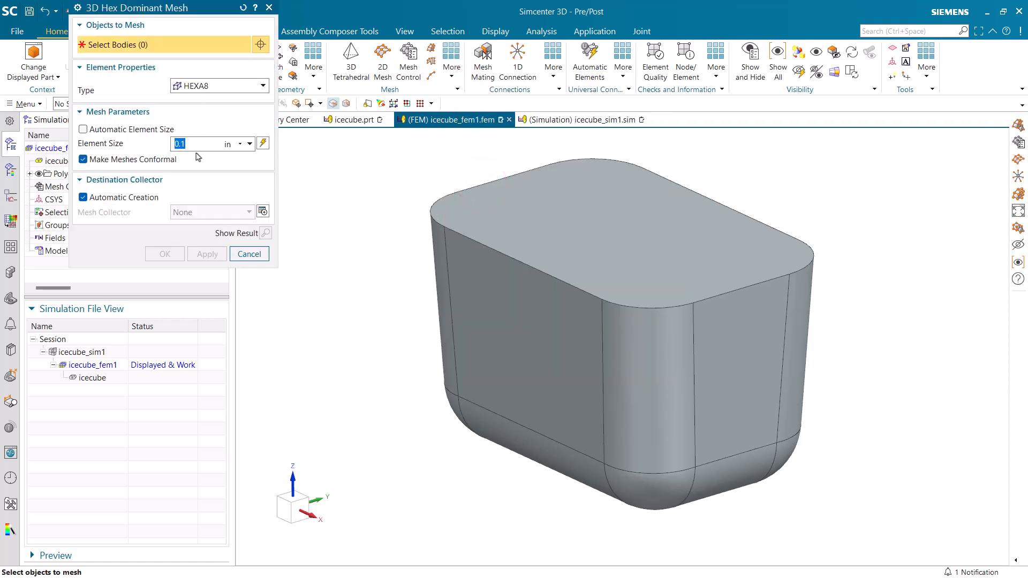
left_click(532, 310)
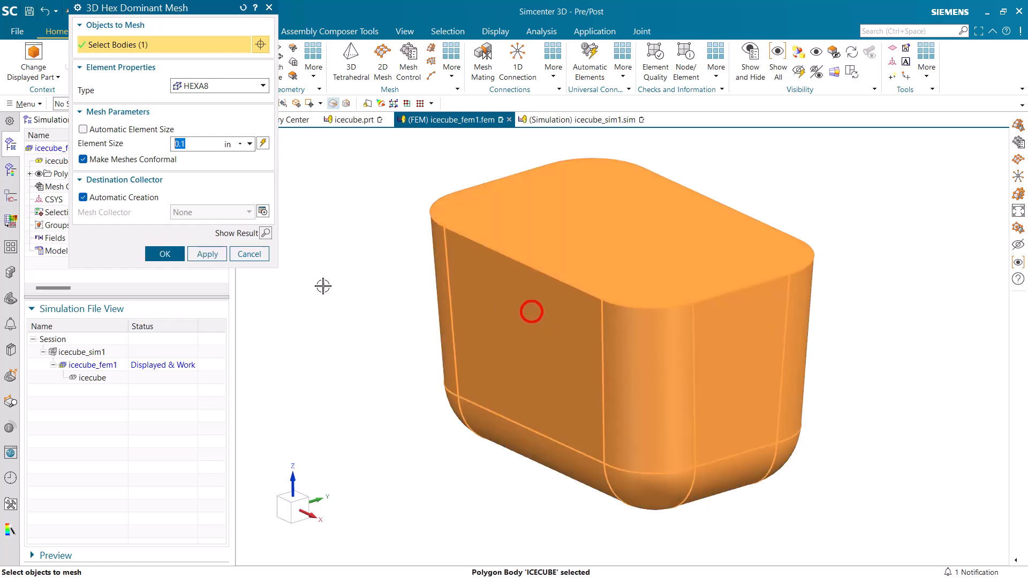
left_click(181, 255)
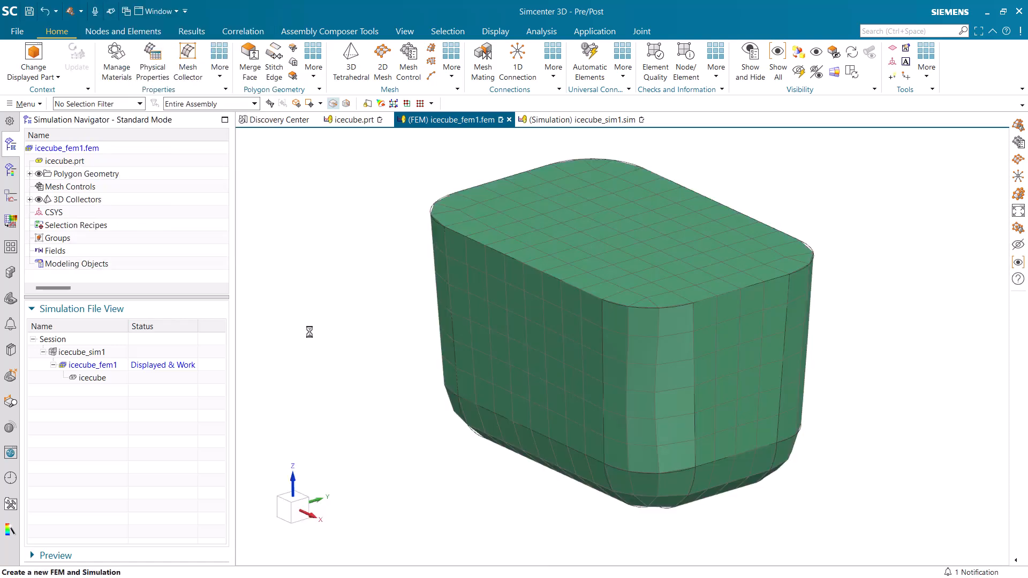
Open the Solid(1) mesh collector for editing and start a new isotropic material for it
left_click(31, 199)
left_click(39, 212)
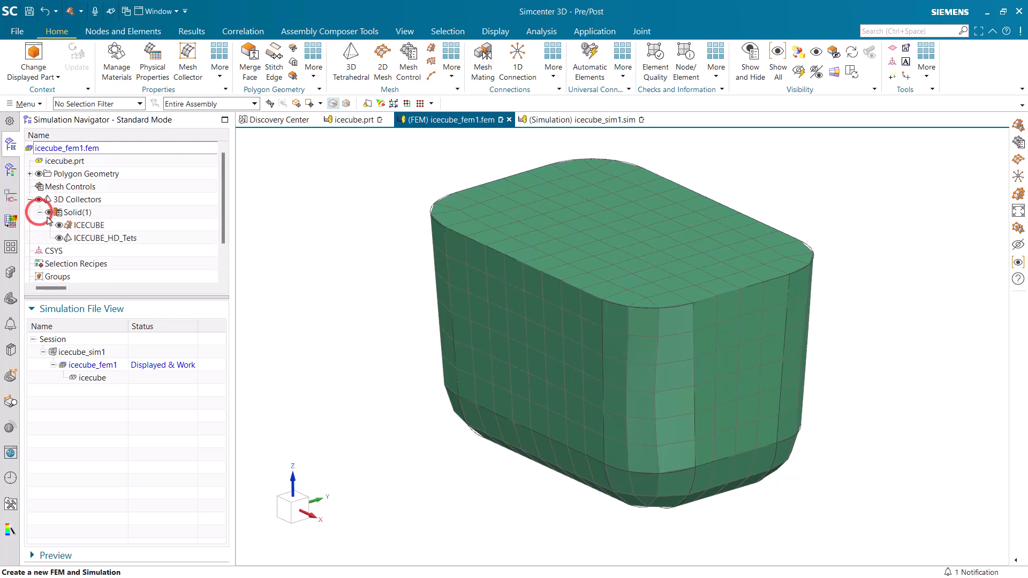
right_click(81, 213)
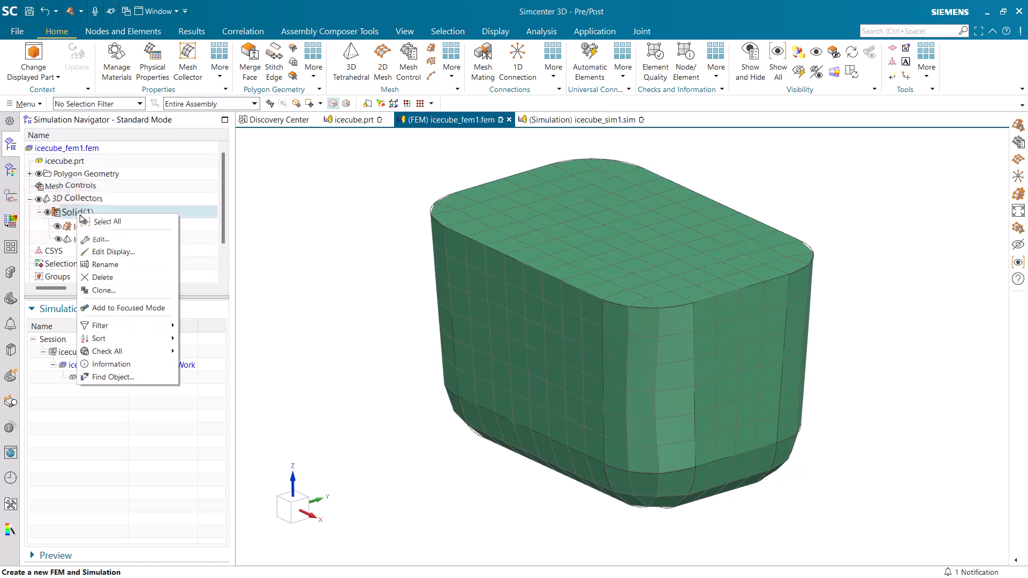
left_click(109, 239)
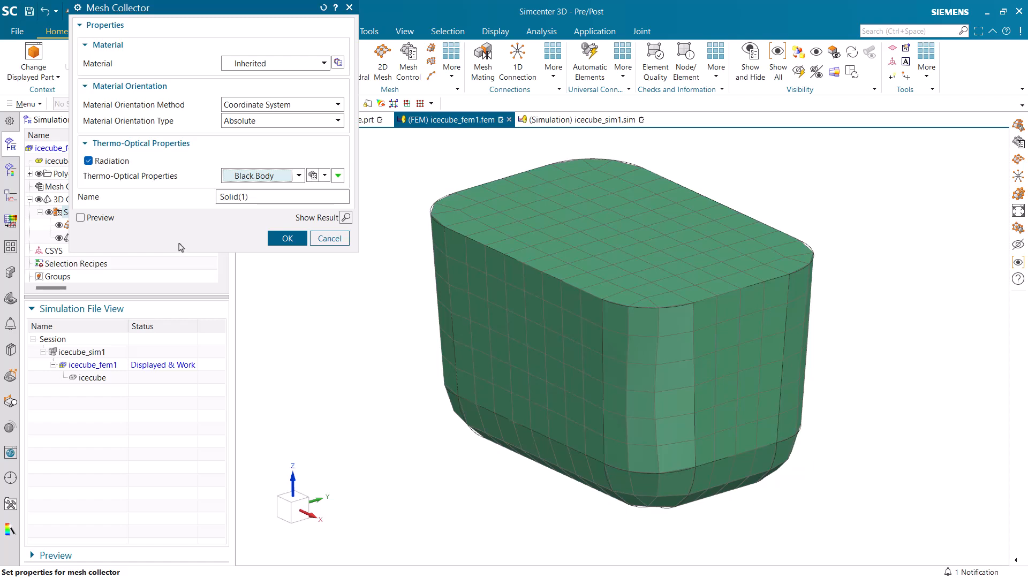
left_click(338, 63)
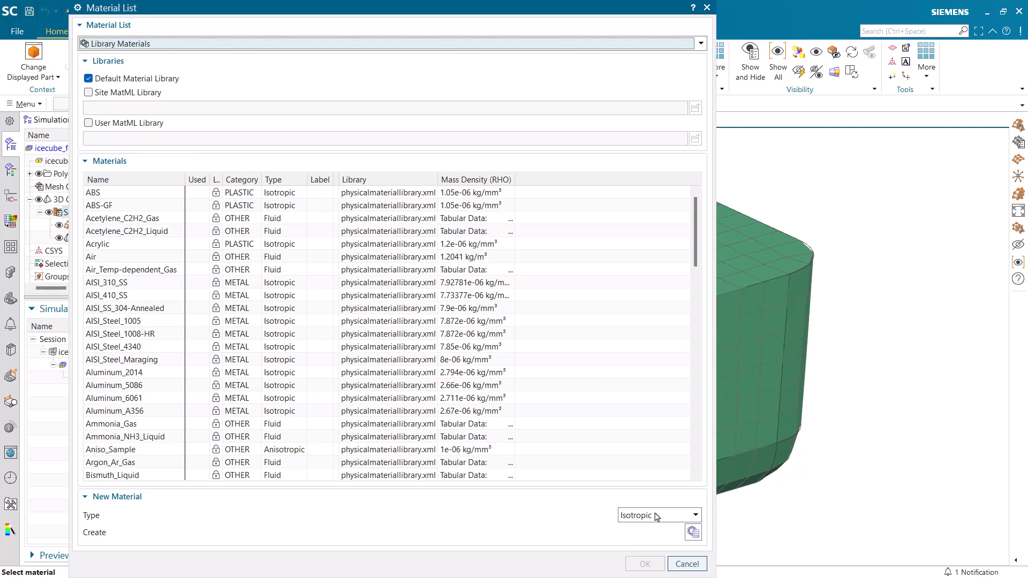
left_click(693, 532)
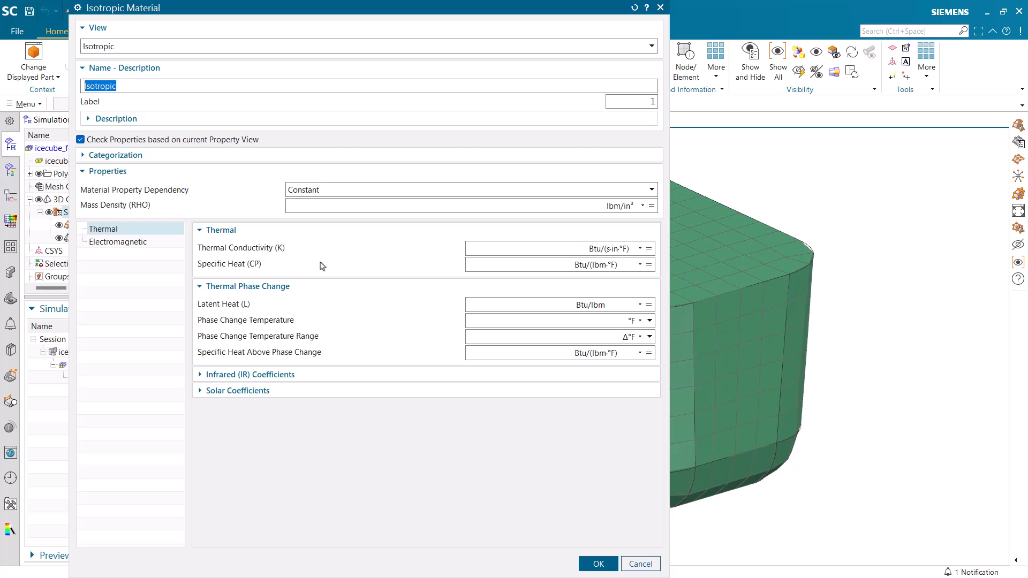
Name the material Water Phase Change and set its mass density to 1000 kg/m³
type("Water Phase Change")
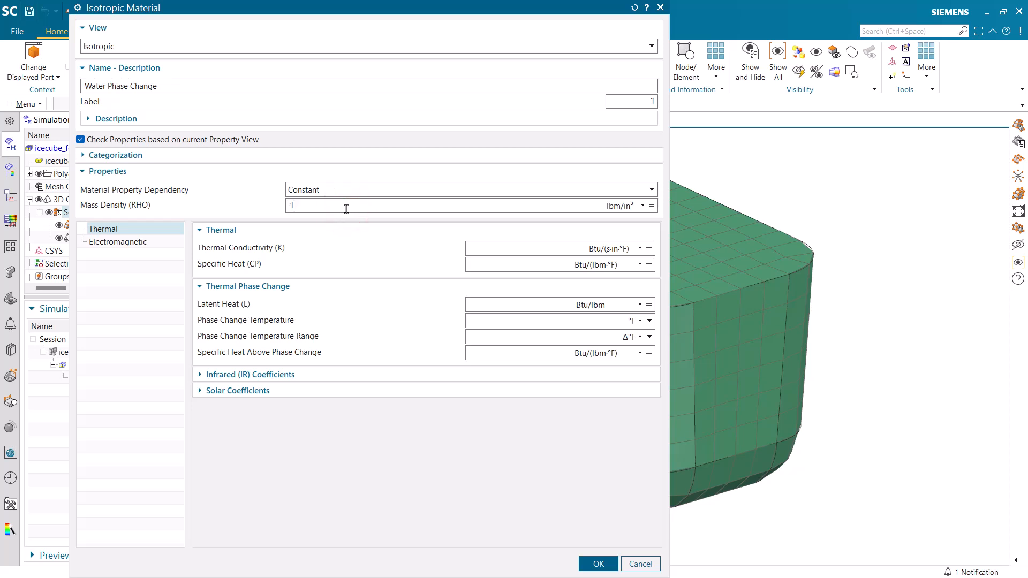
left_click(638, 207)
left_click_drag(646, 267, 646, 230)
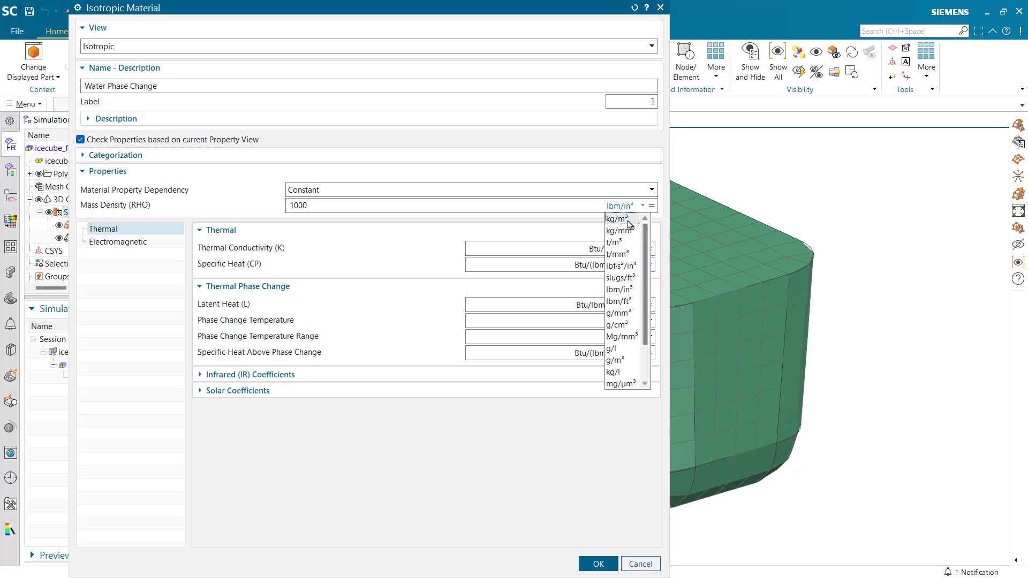
left_click(628, 221)
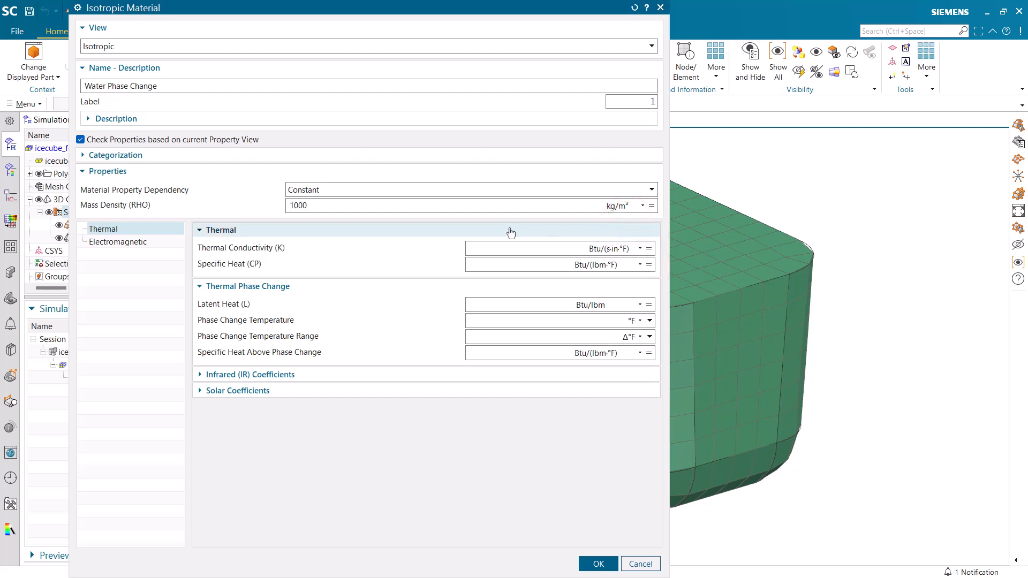
Start a table field for the material's thermal conductivity in W/(m·K), with 0 °F as the first temperature
left_click(650, 248)
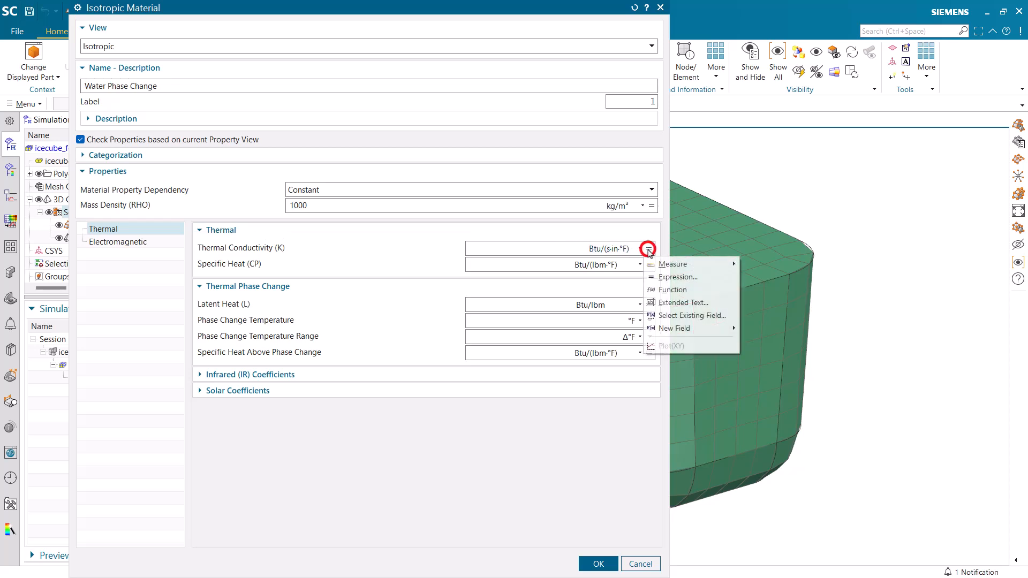
mouse_move(676, 329)
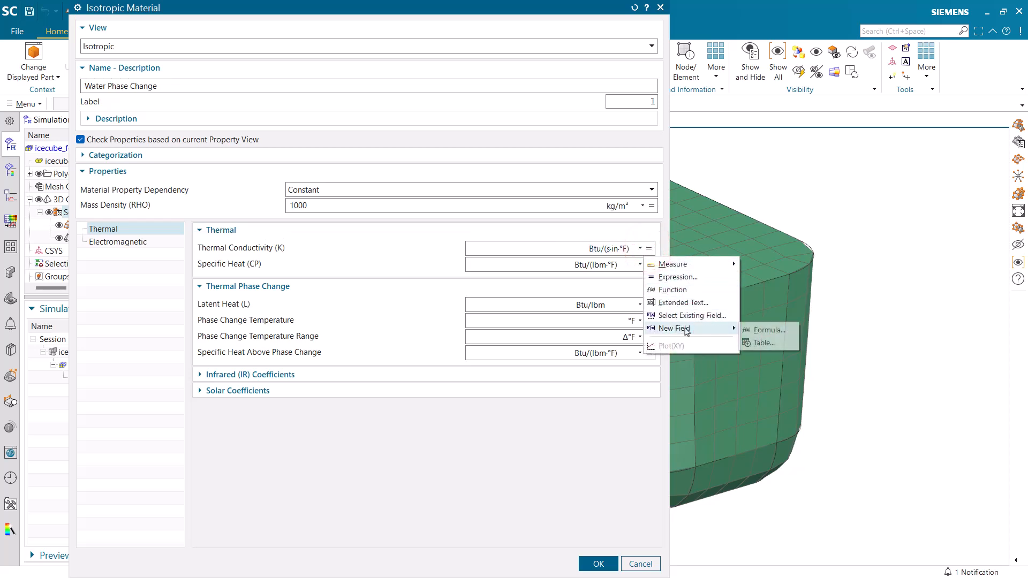
left_click(767, 344)
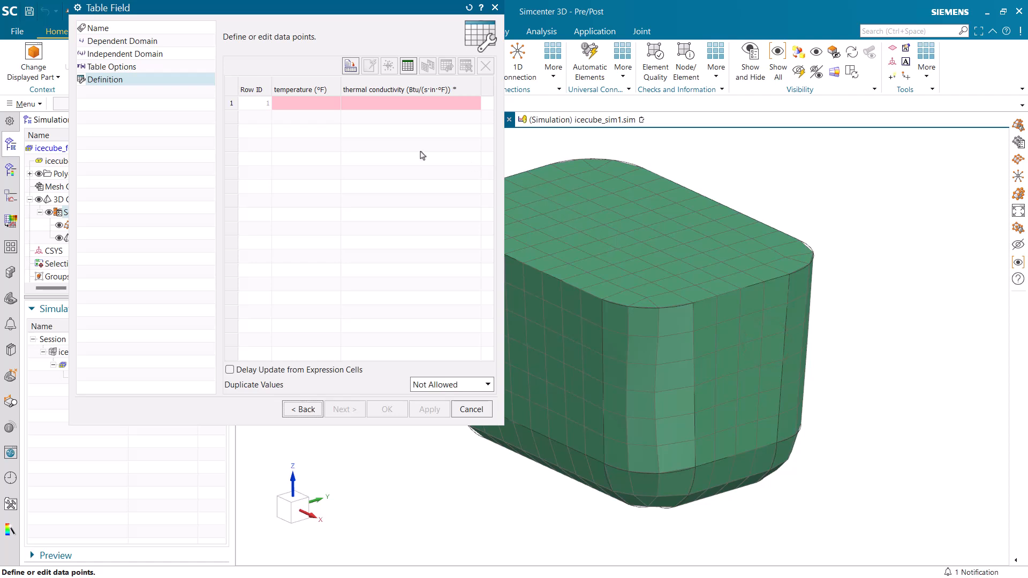
left_click(320, 106)
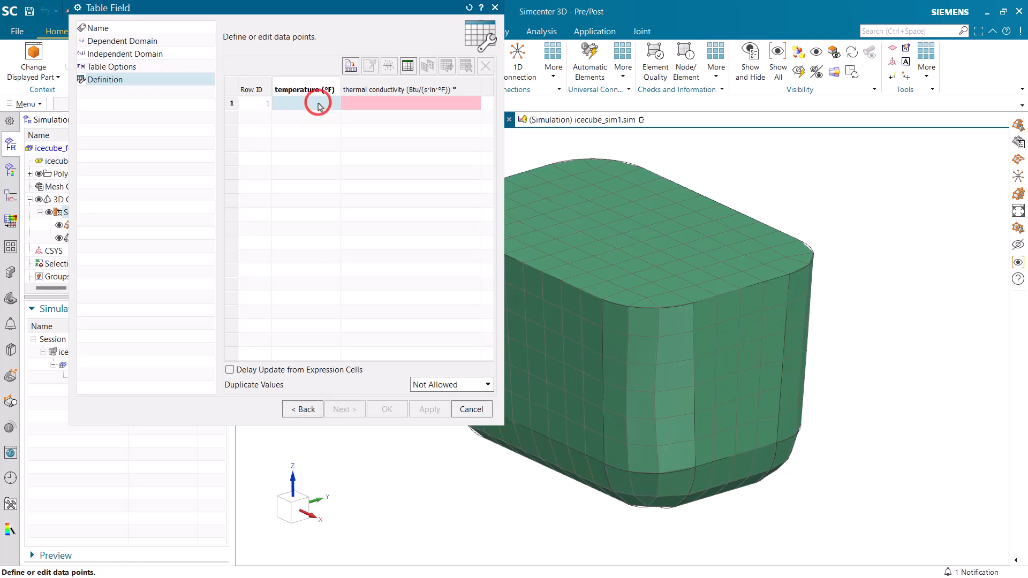
left_click(318, 103)
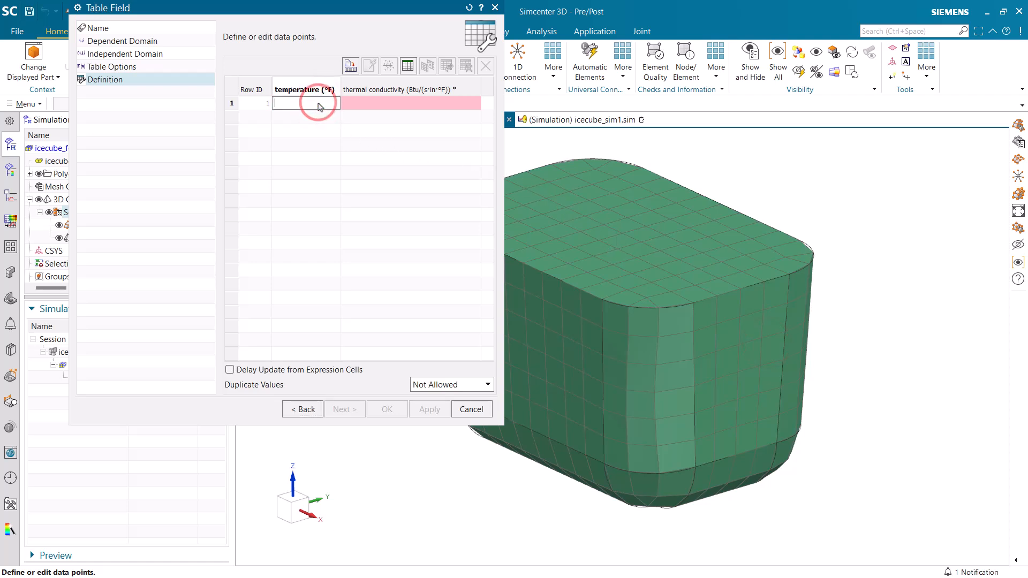
left_click(318, 103)
type("0")
right_click(402, 90)
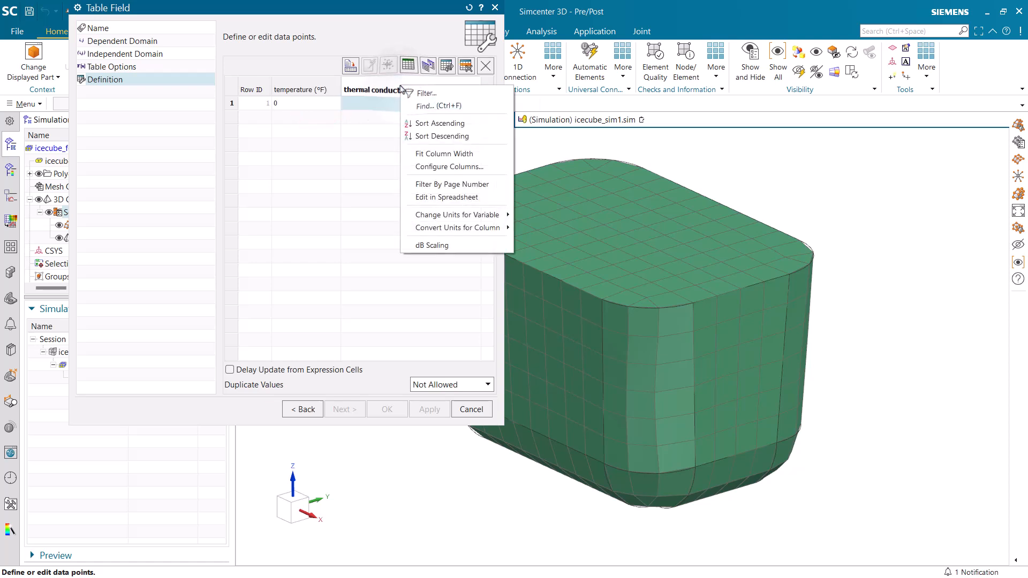
mouse_move(485, 216)
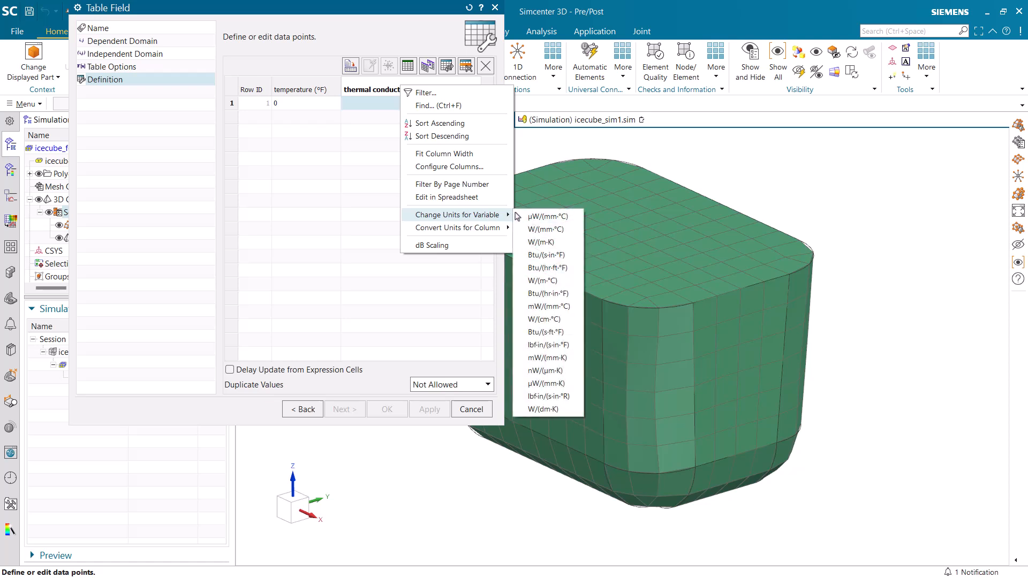
left_click(542, 242)
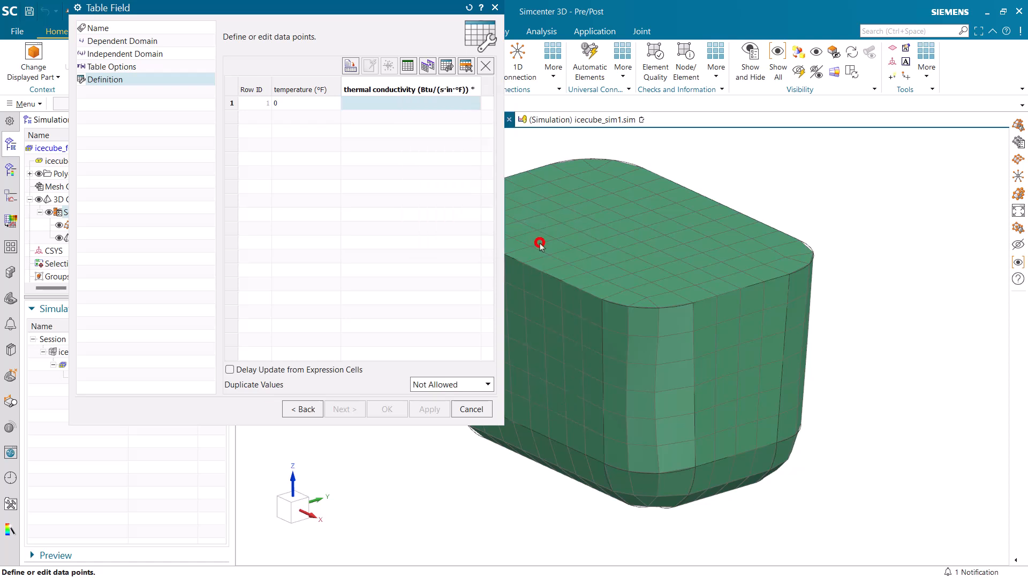
Enter a thermal conductivity of 2.22 W/(m·K) for both 0 °F and 31 °F in the table
left_click(385, 104)
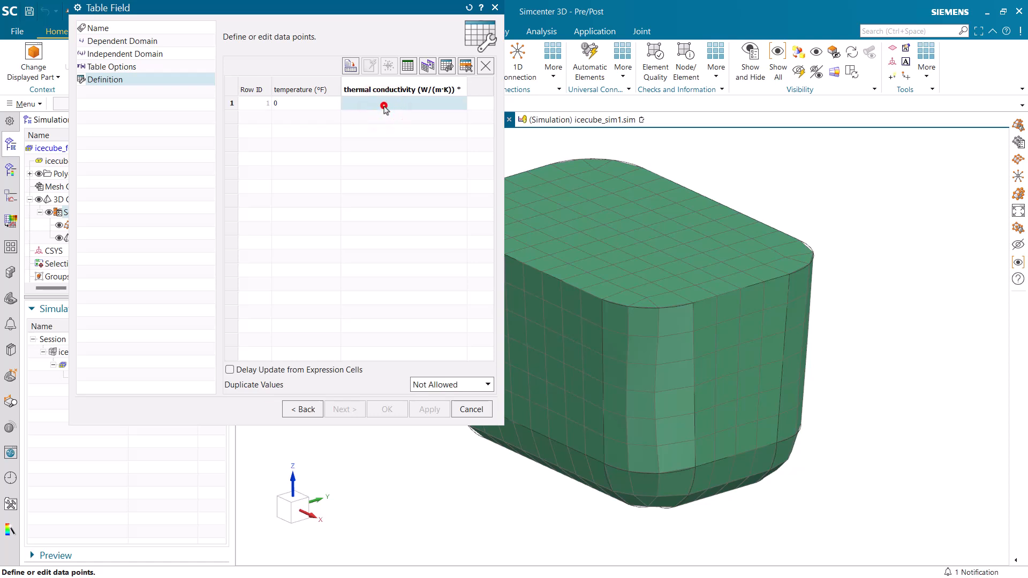
left_click(385, 107)
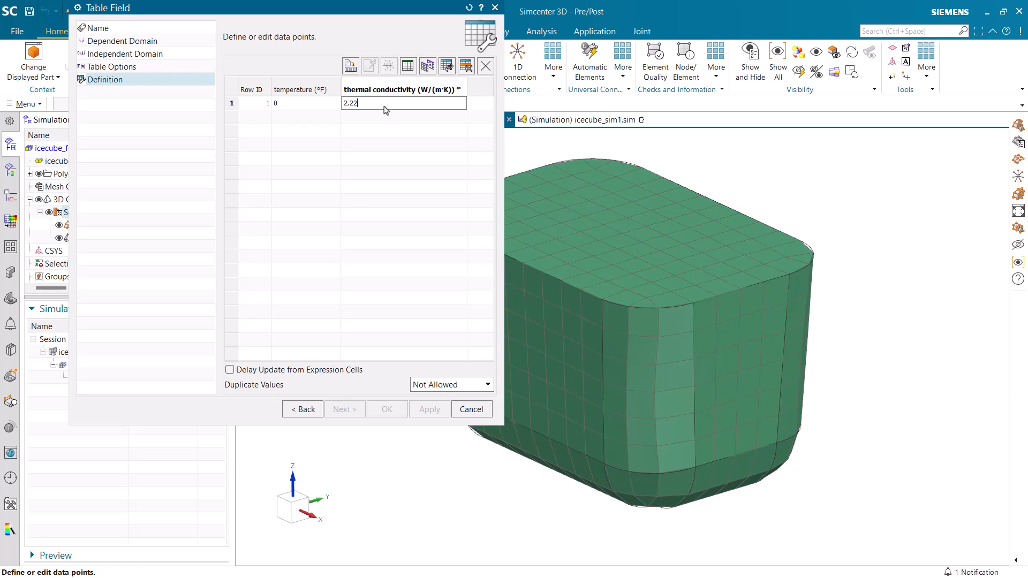
key("Return")
type("3")
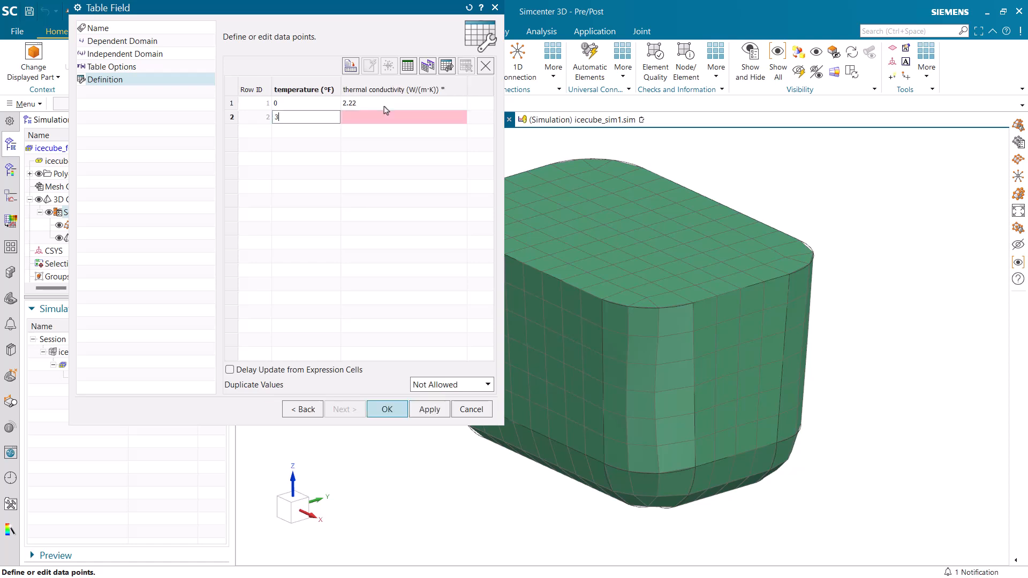
type("1")
key("Tab")
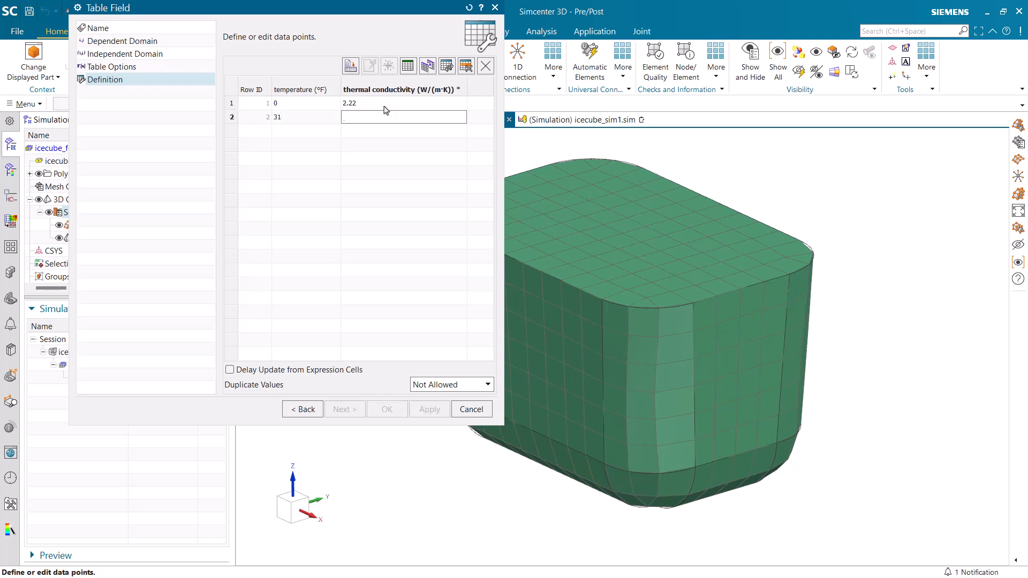
type("2.22")
key("Return")
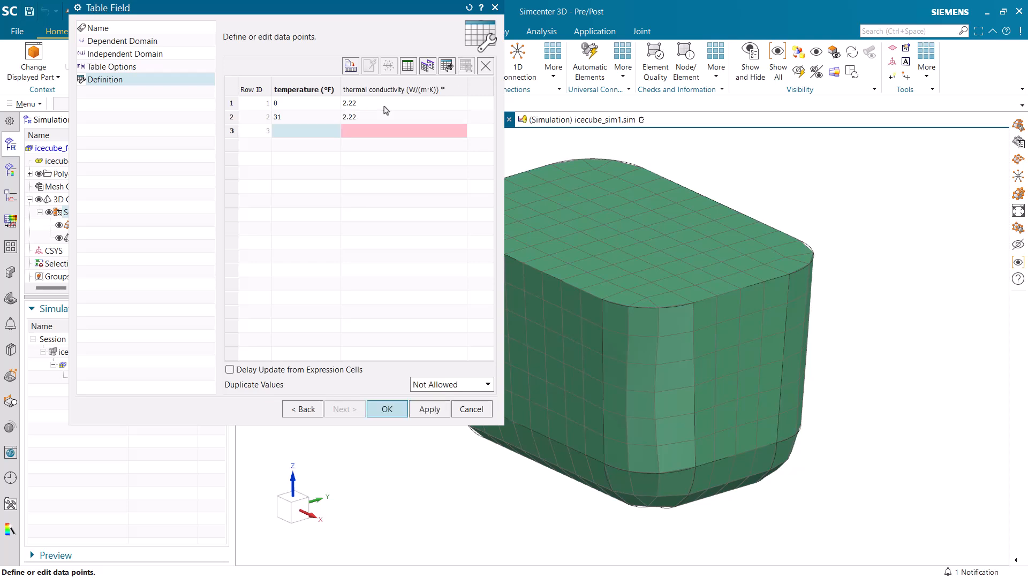
Add table rows with a conductivity of 0.58 W/(m·K) at 33 °F and 100 °F, and accept the table field
type("33")
key("Tab")
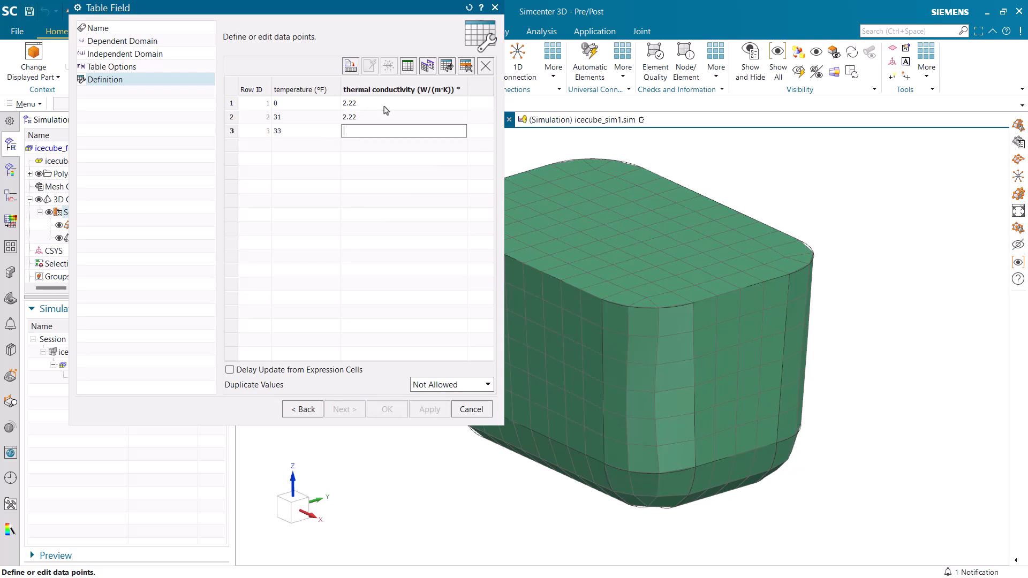
key("Return")
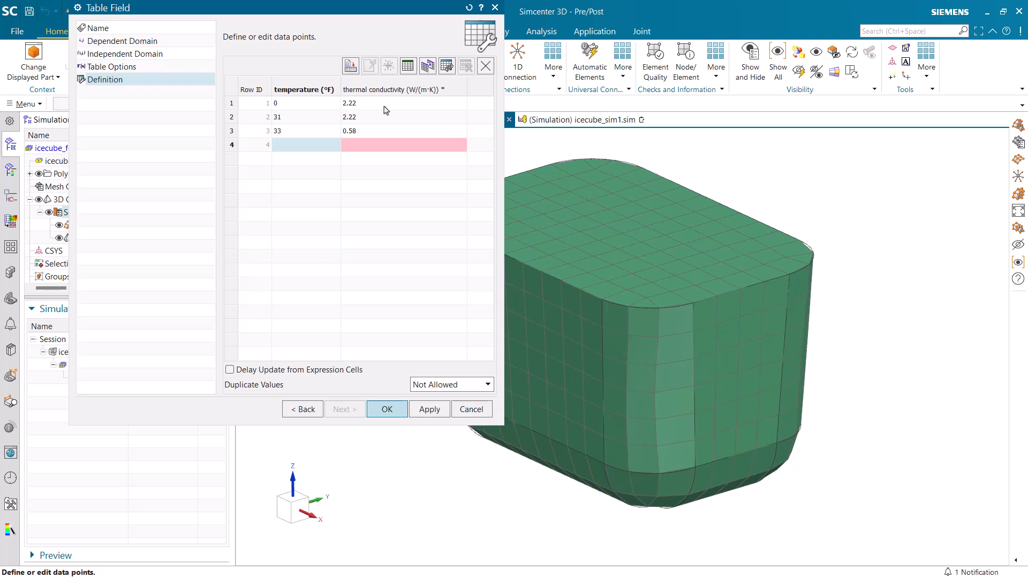
type("100")
key("Tab")
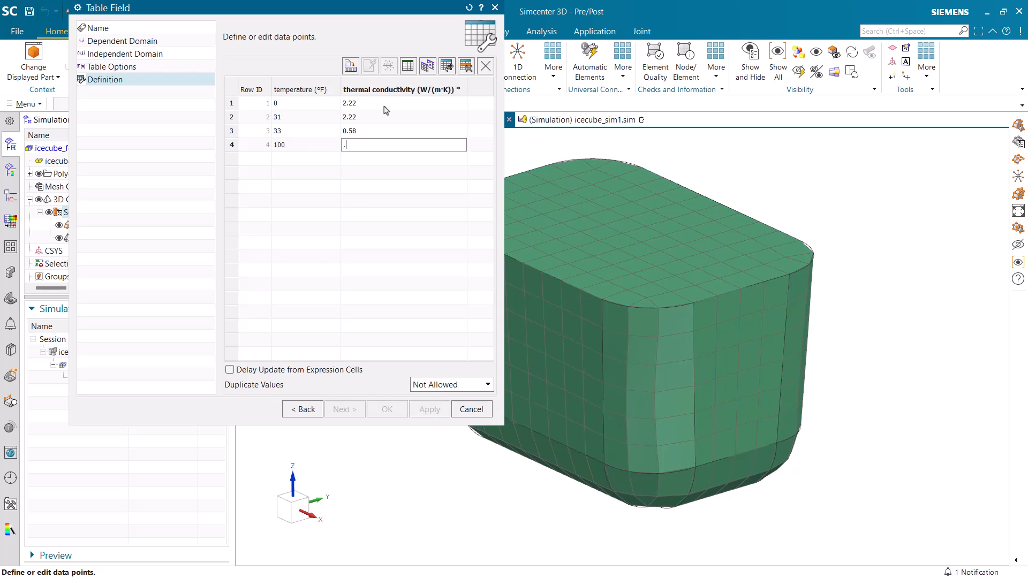
key("Return")
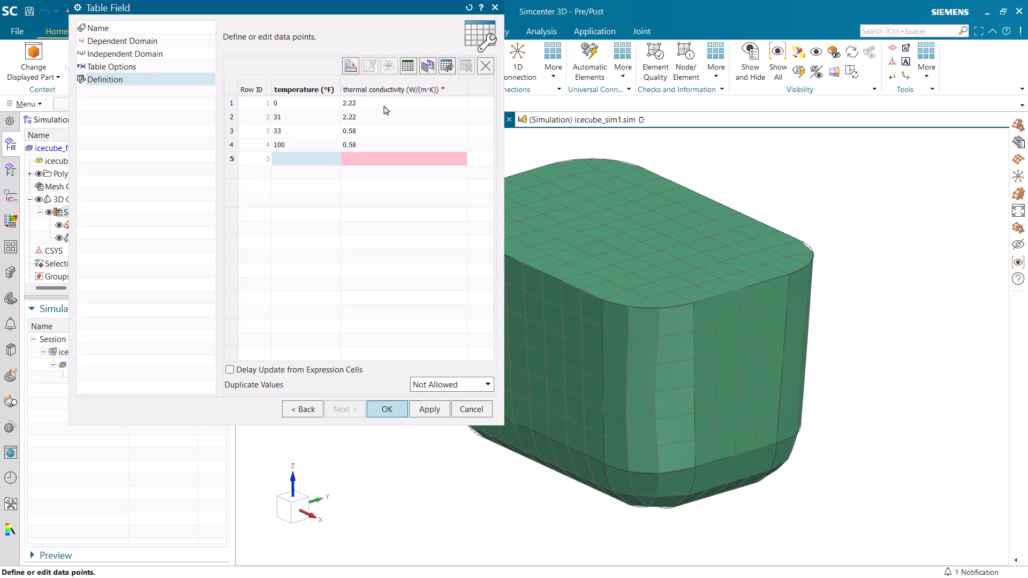
left_click(386, 409)
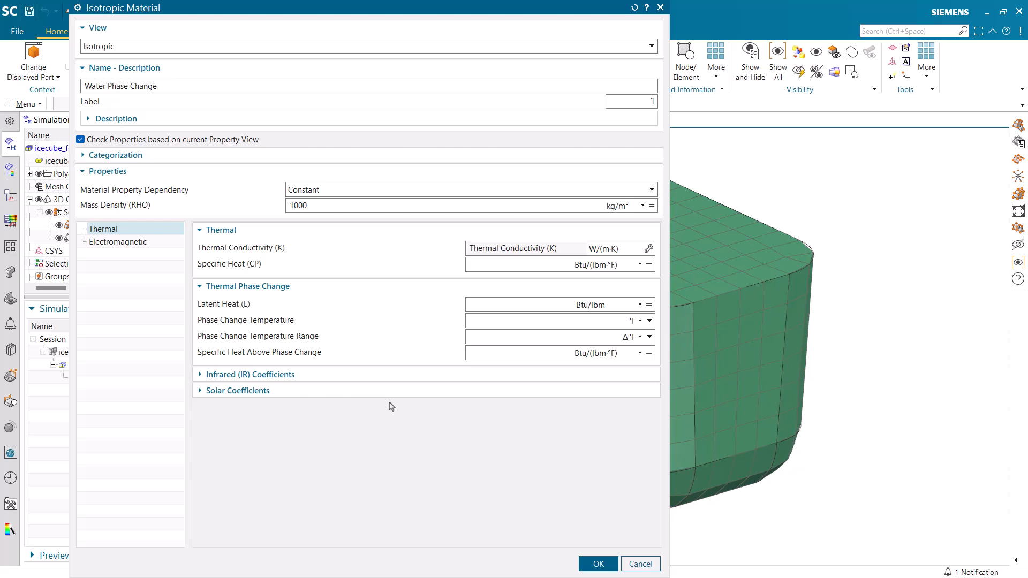
Plot the thermal conductivity field against temperature in a new window, examine the curve, and close the plot
left_click(649, 249)
left_click(675, 333)
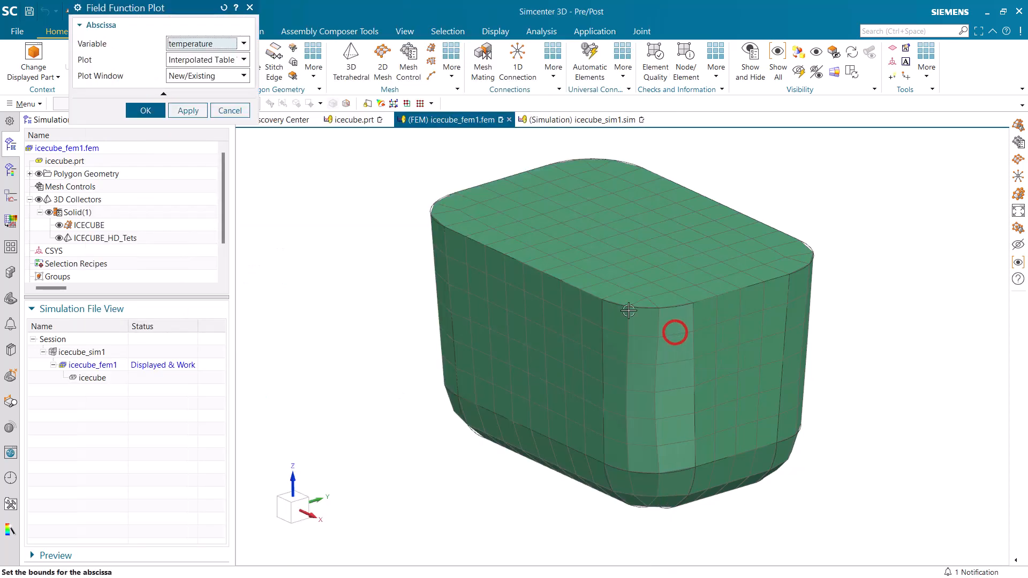
left_click(144, 110)
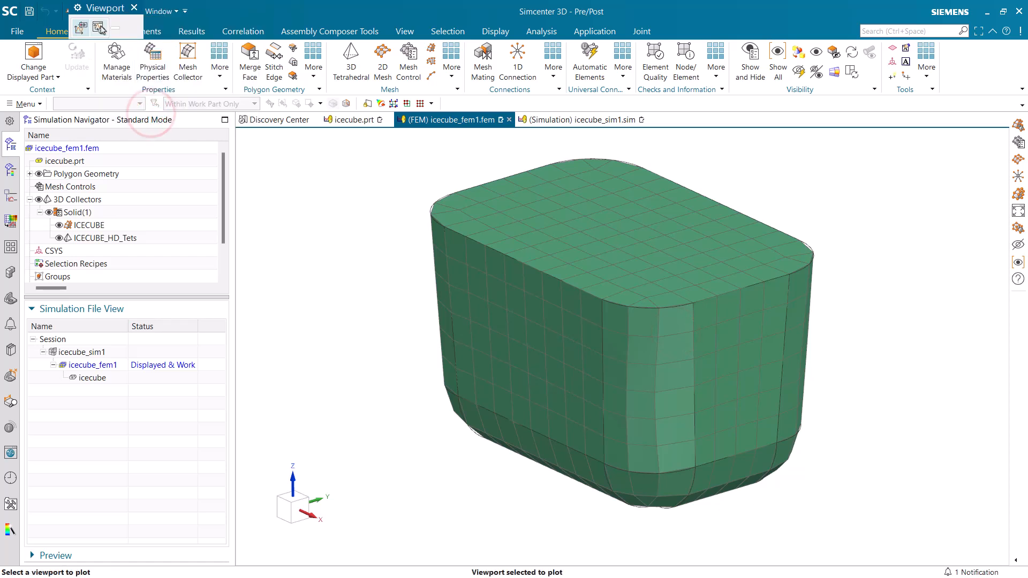
left_click(99, 28)
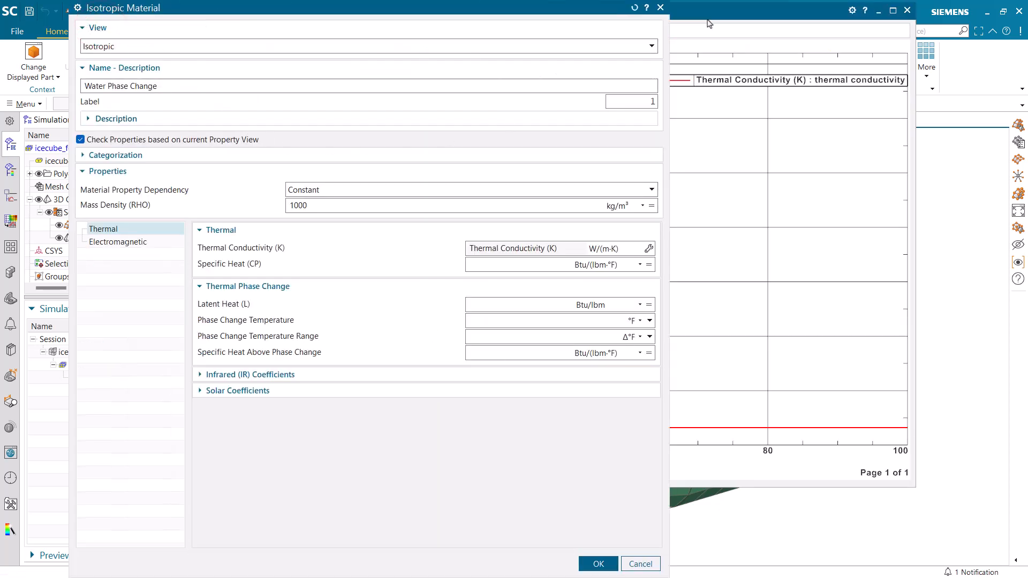
left_click(709, 23)
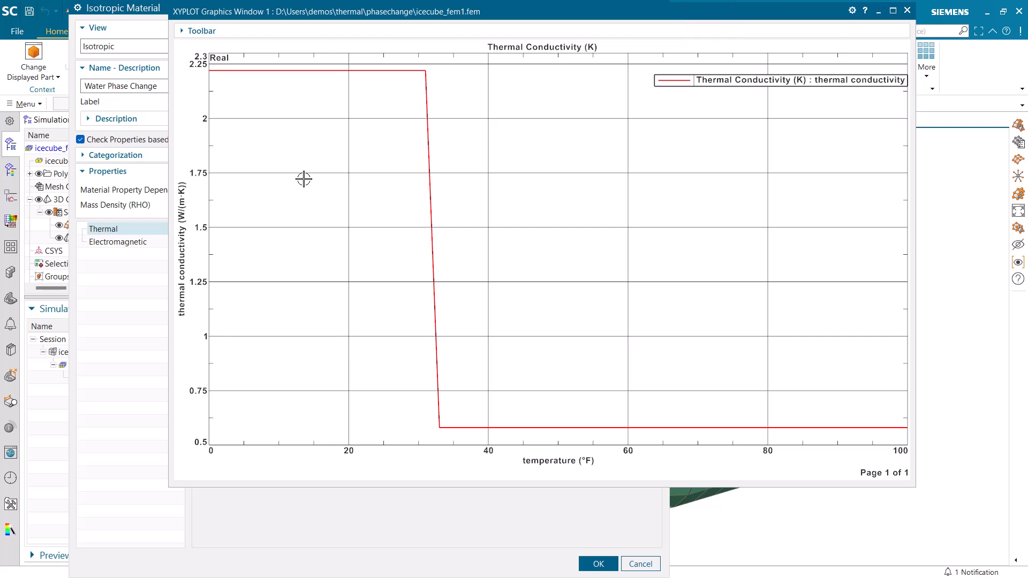
left_click(906, 10)
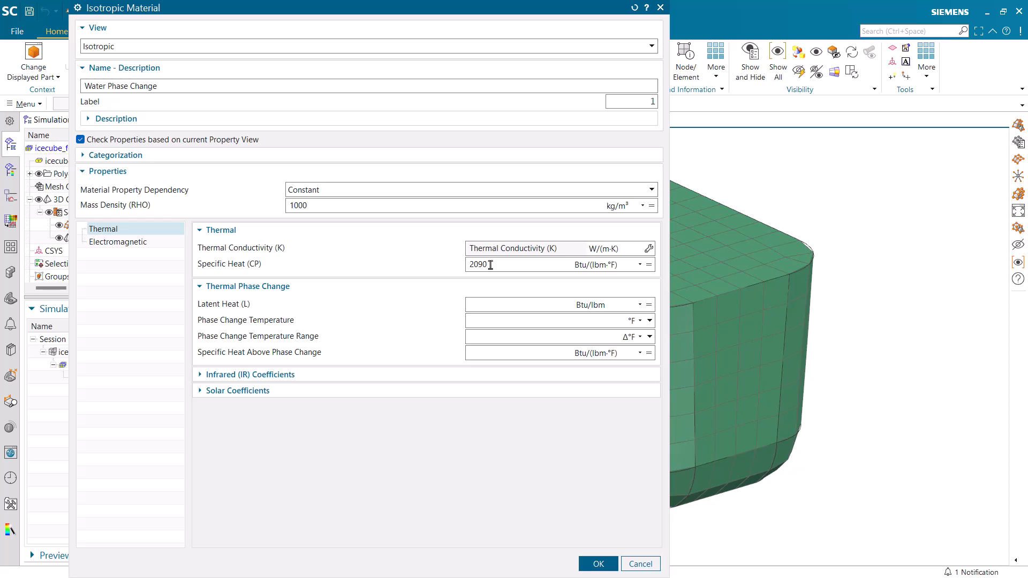
Set the specific heat unit to J/(kg·K) and the material's latent heat to 337 kJ/kg
left_click(597, 266)
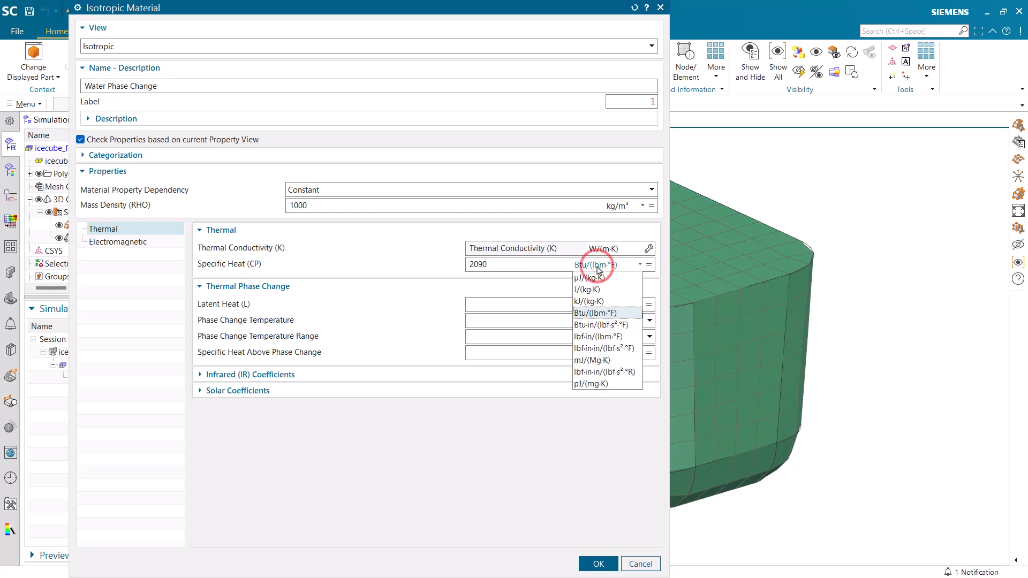
left_click(597, 290)
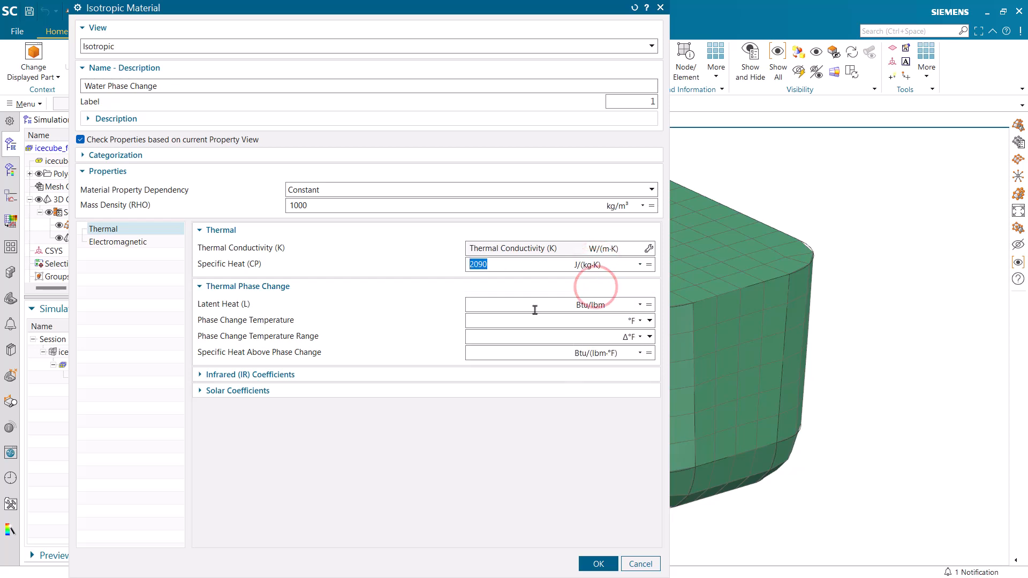
left_click(502, 303)
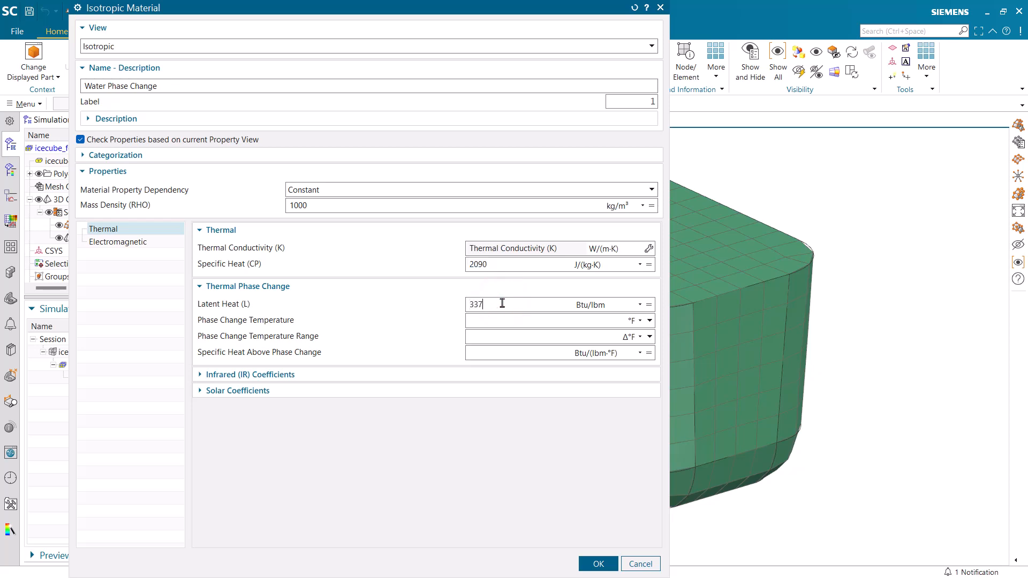
left_click(609, 306)
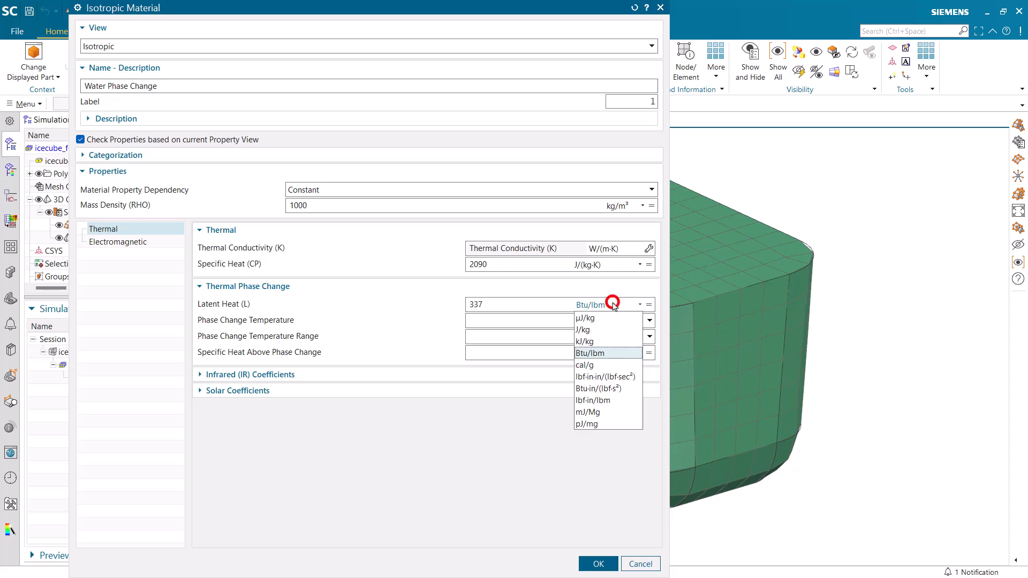
left_click(595, 341)
Set the phase change temperature to 32 °F, its range to 1 Δ°F, and the specific heat above phase change to 4179 J/(kg·K)
left_click(515, 321)
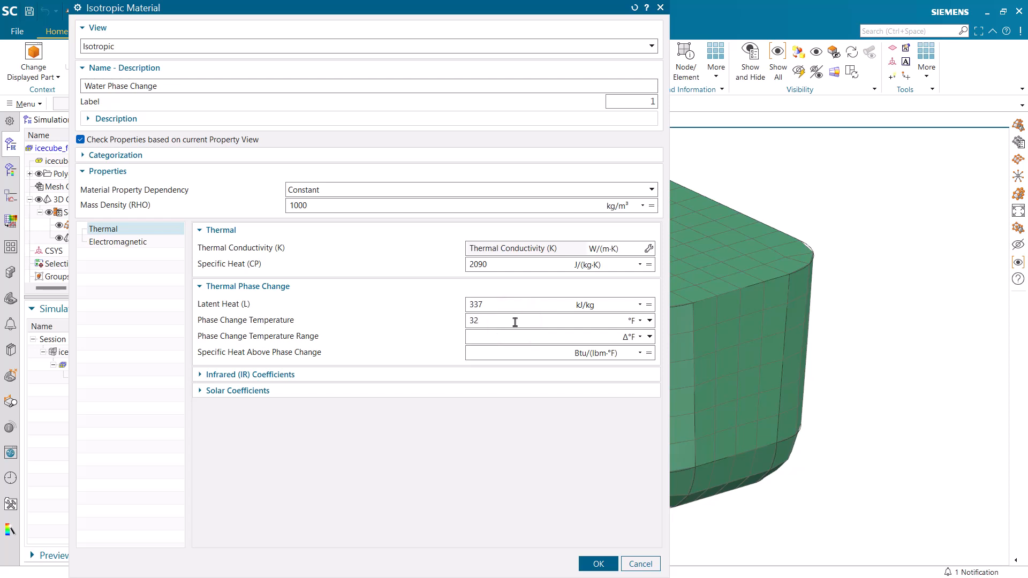
left_click(511, 338)
left_click(506, 352)
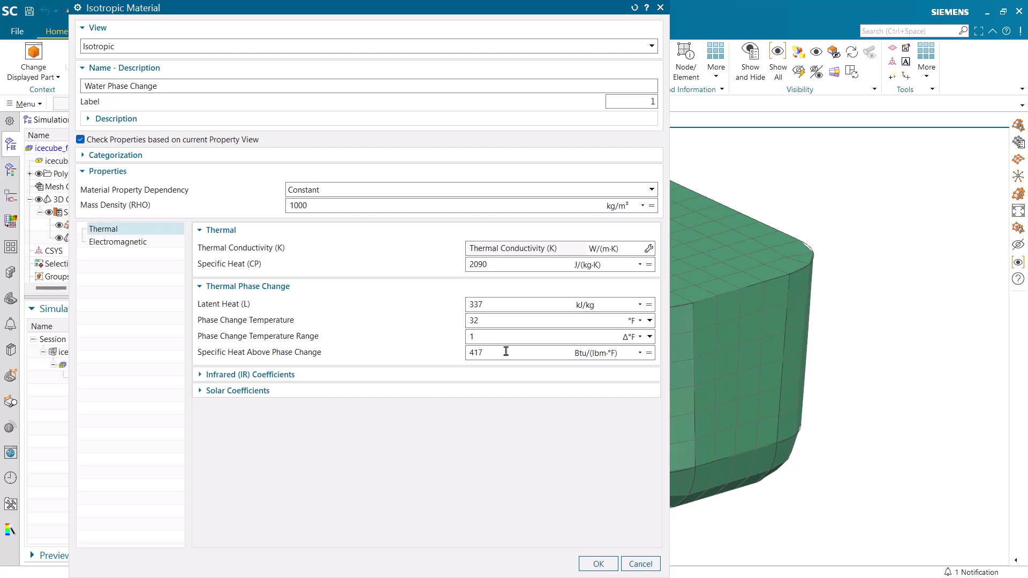
left_click(589, 356)
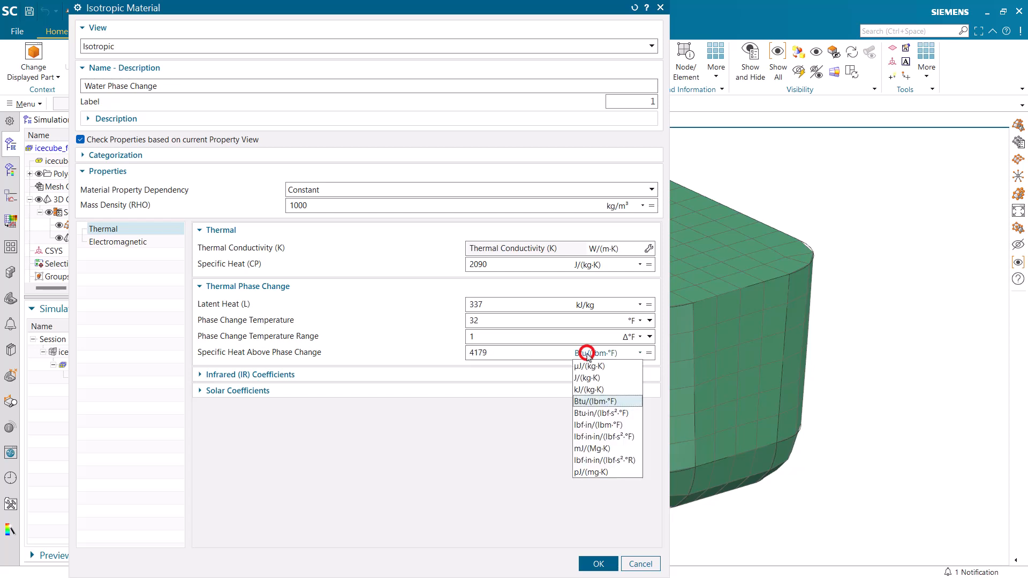
left_click(600, 381)
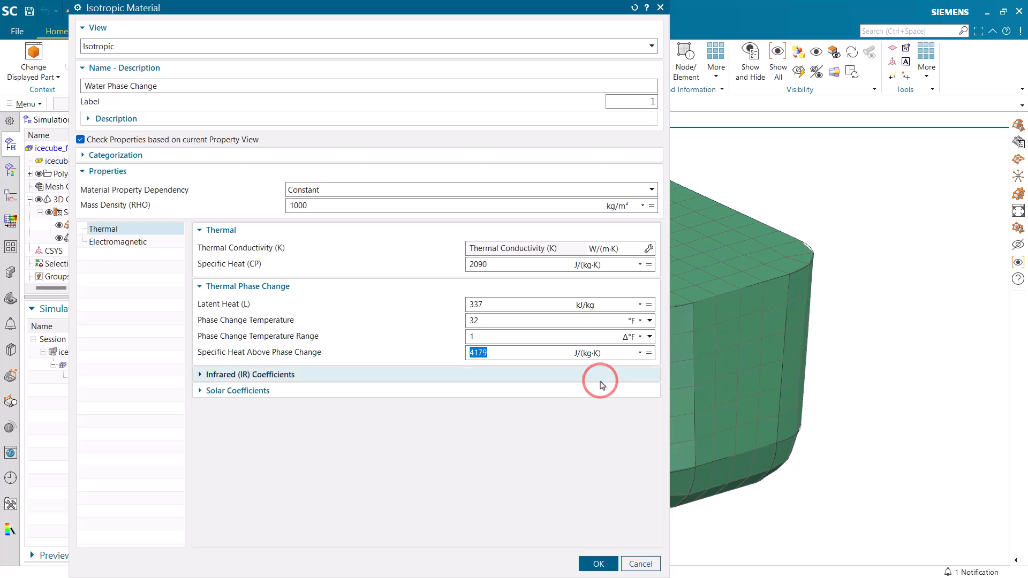
Accept the Water Phase Change material and assign it to the solid mesh collector
left_click(589, 563)
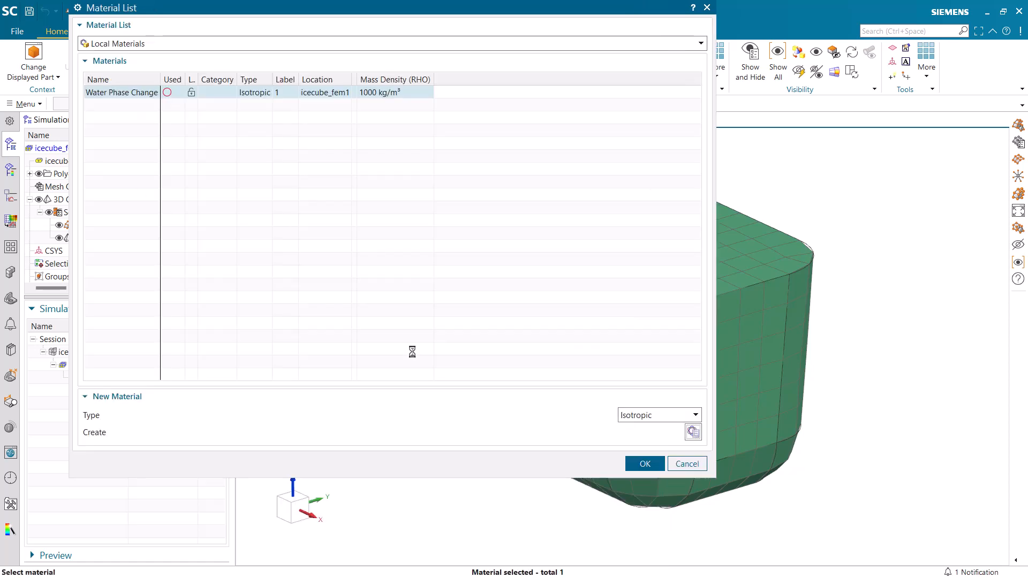
left_click(643, 463)
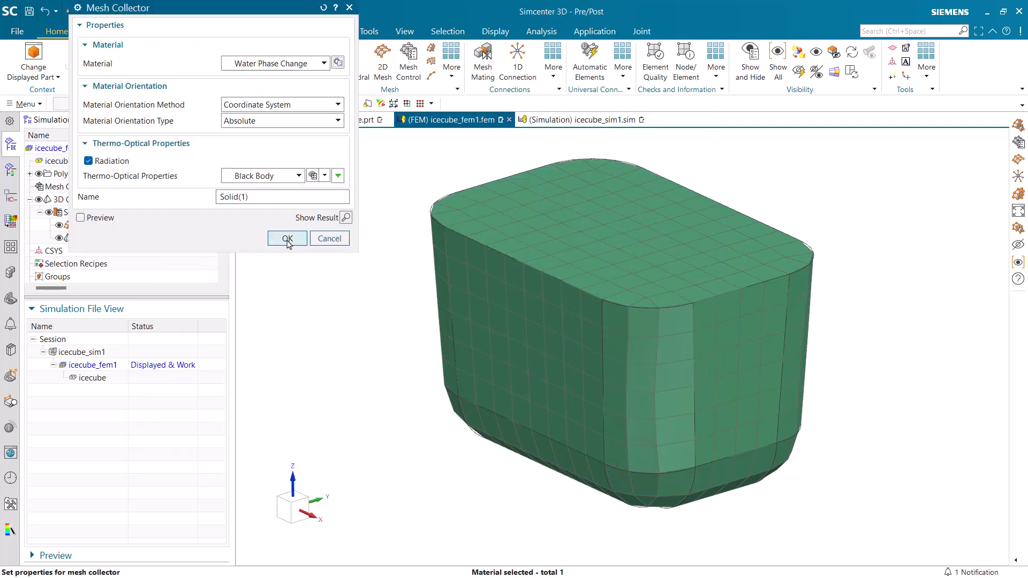
left_click(288, 240)
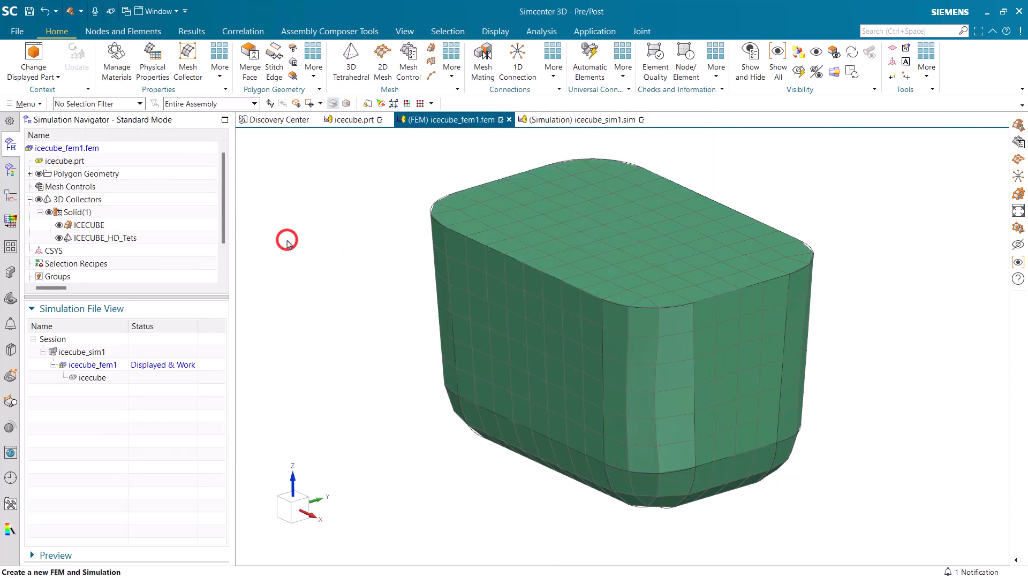
Rename the Solid(1) mesh collector as waterphasechange
right_click(77, 214)
left_click(110, 263)
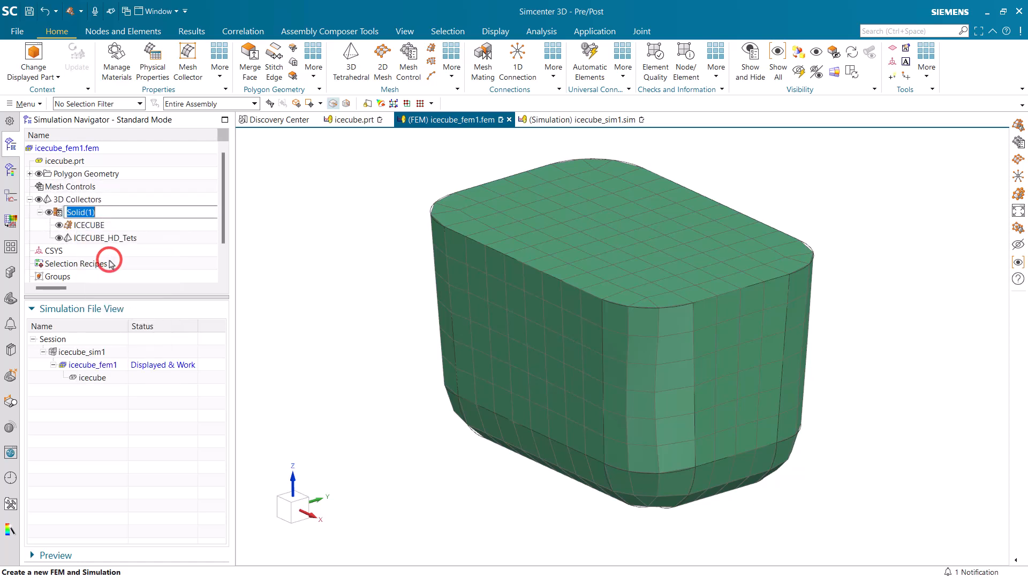
type("waterpha")
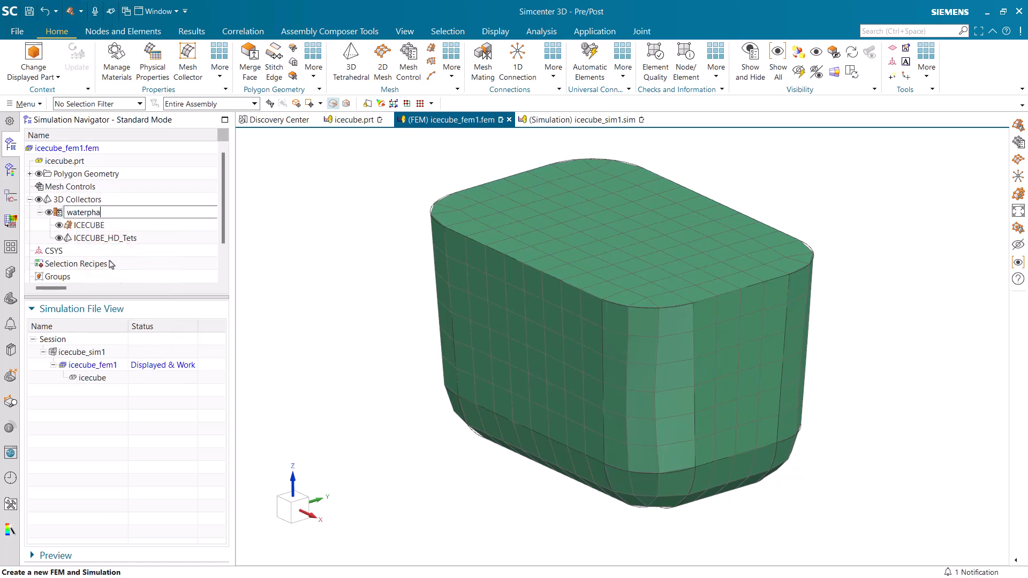
key("Return")
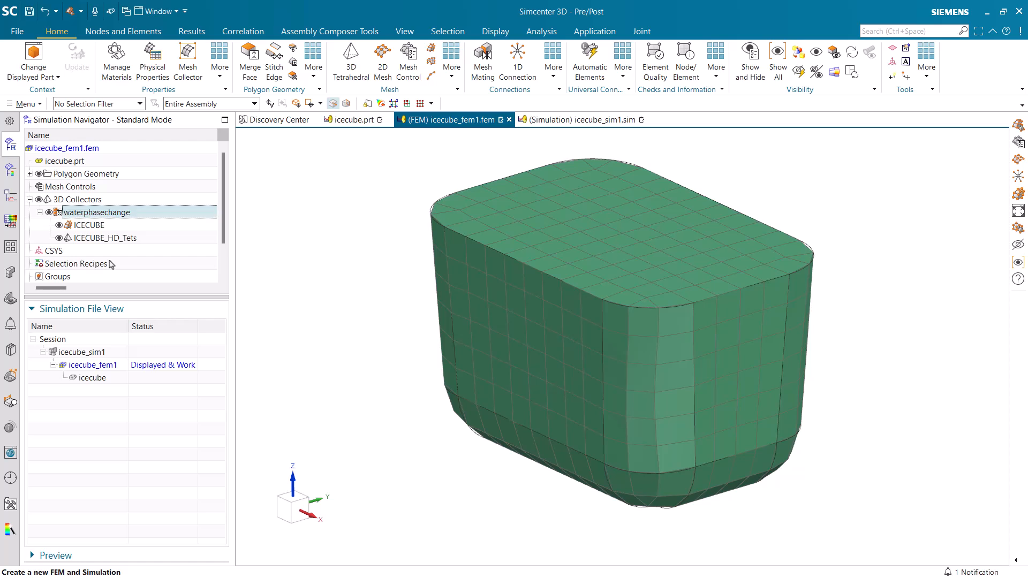
Display the icecube_sim1 simulation and start a Convection to Environment constraint, keeping the Convection to Environment type
double_click(97, 353)
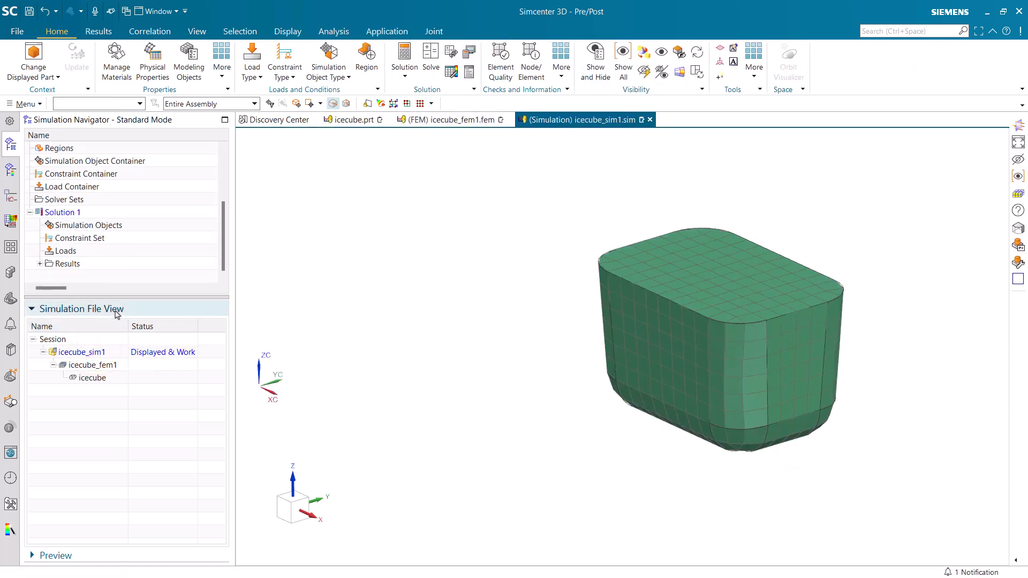
left_click_drag(115, 297, 113, 437)
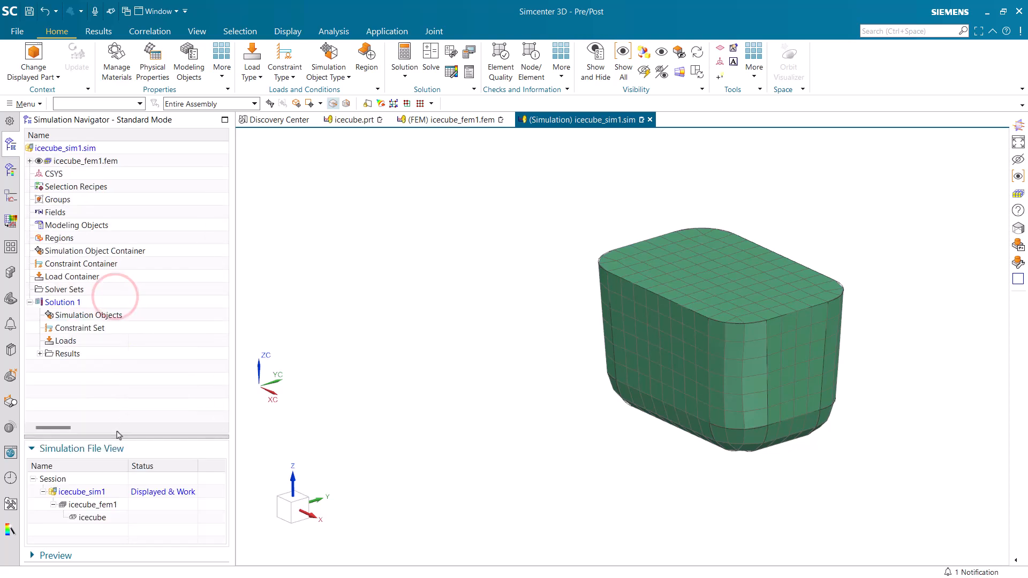
left_click(285, 73)
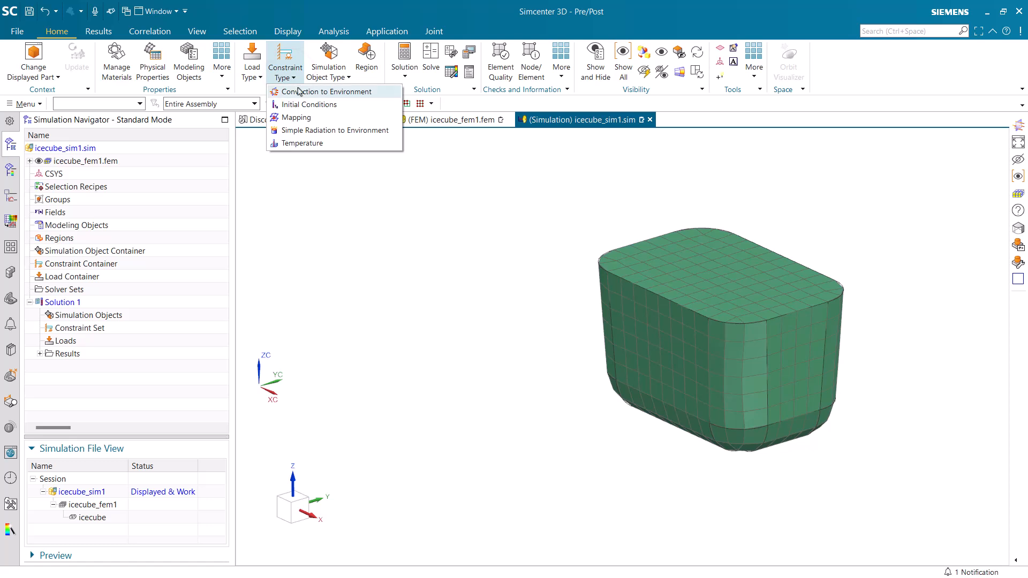
left_click(300, 91)
left_click(247, 30)
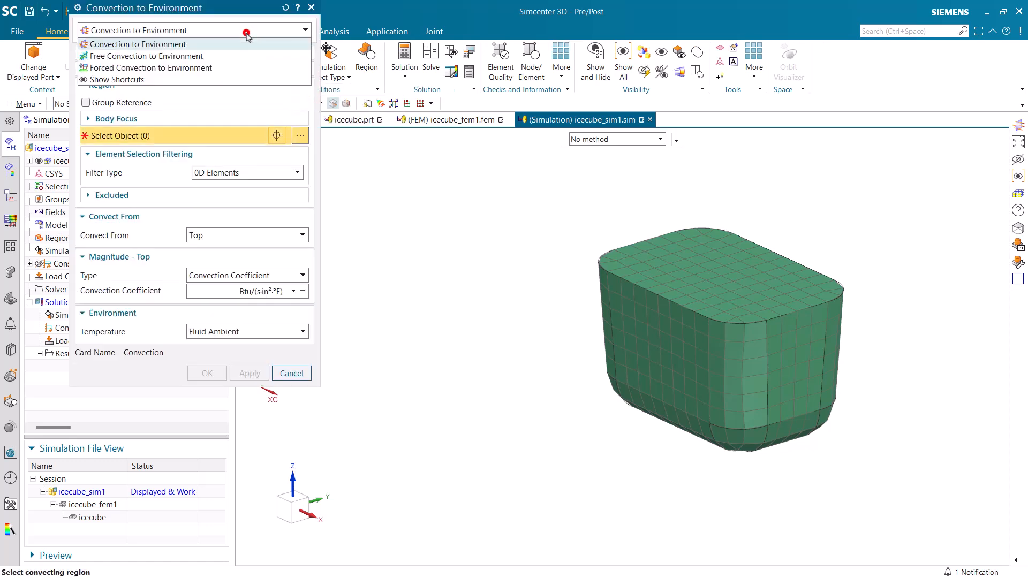
left_click(246, 33)
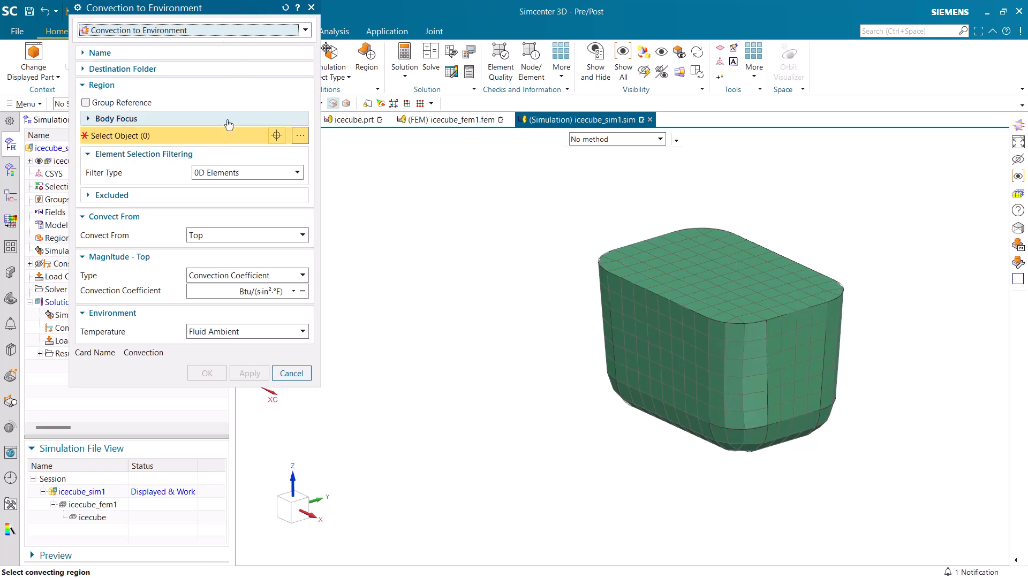
Apply a convection coefficient of 80 W/(m²·K) with Fluid Ambient temperature to all ice cube faces except the top face
left_click_drag(499, 488, 897, 193)
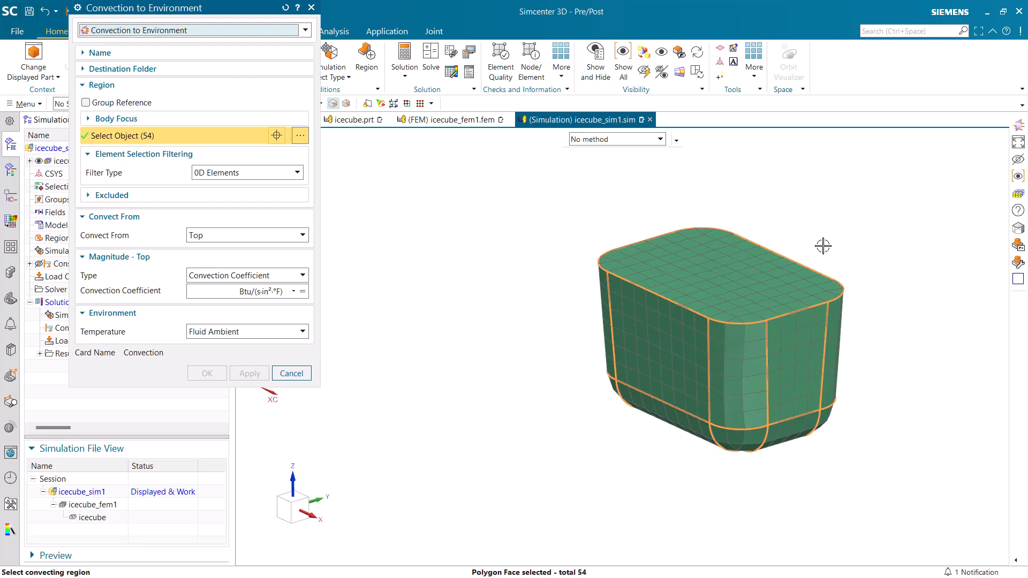
left_click(712, 266, "shift")
left_click(220, 292)
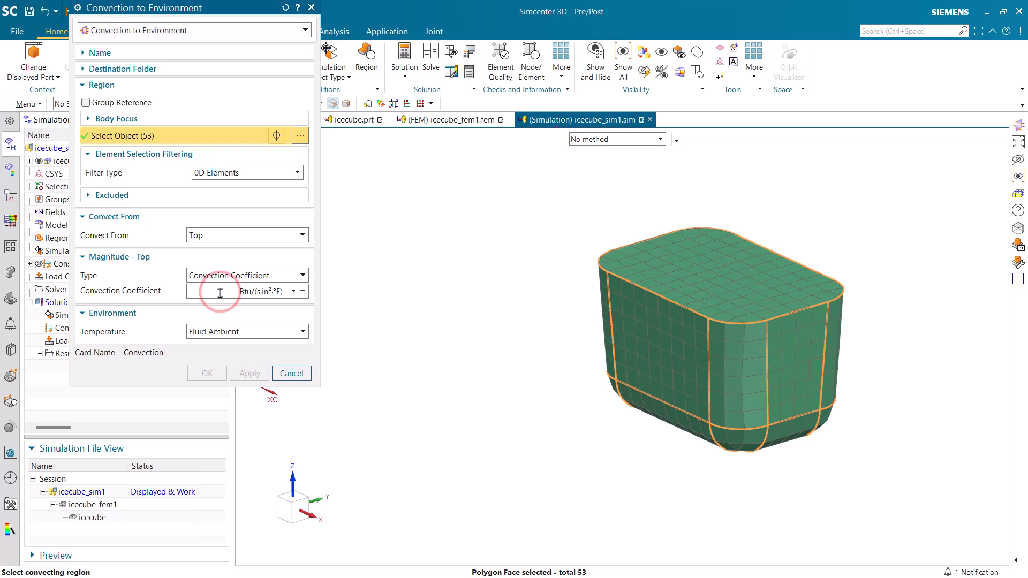
type("80")
left_click(280, 292)
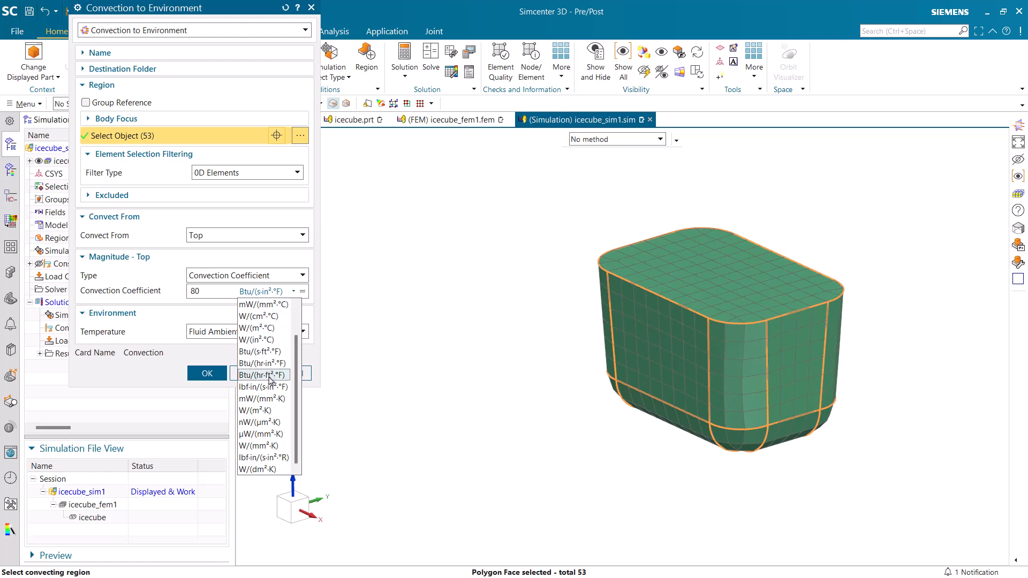
left_click(258, 409)
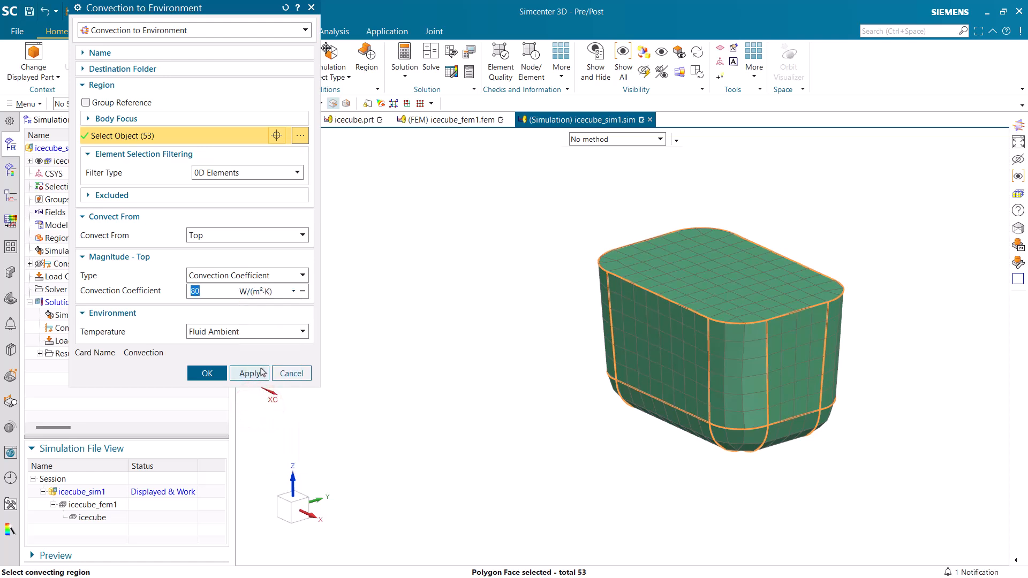
left_click(257, 330)
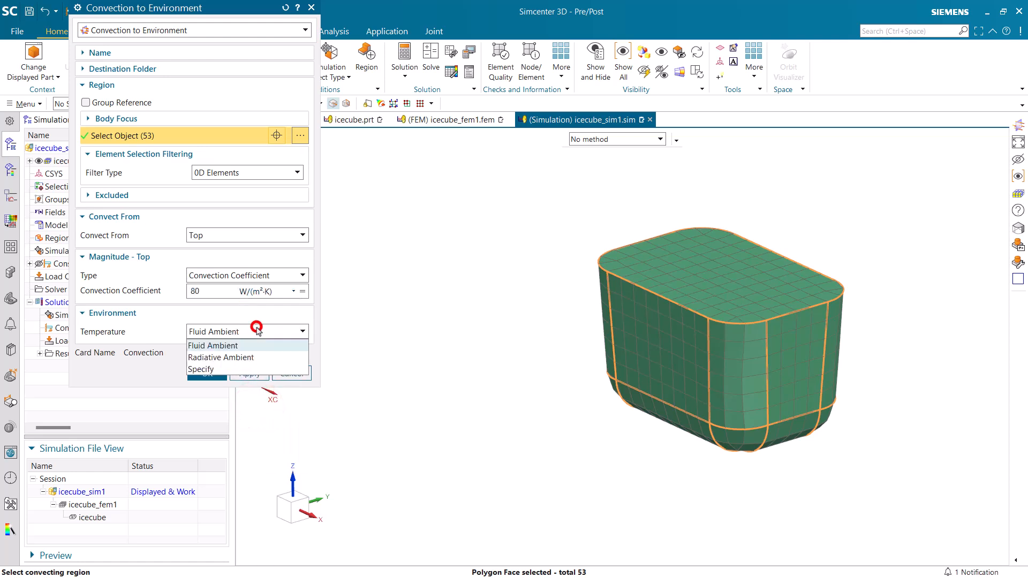
left_click(257, 329)
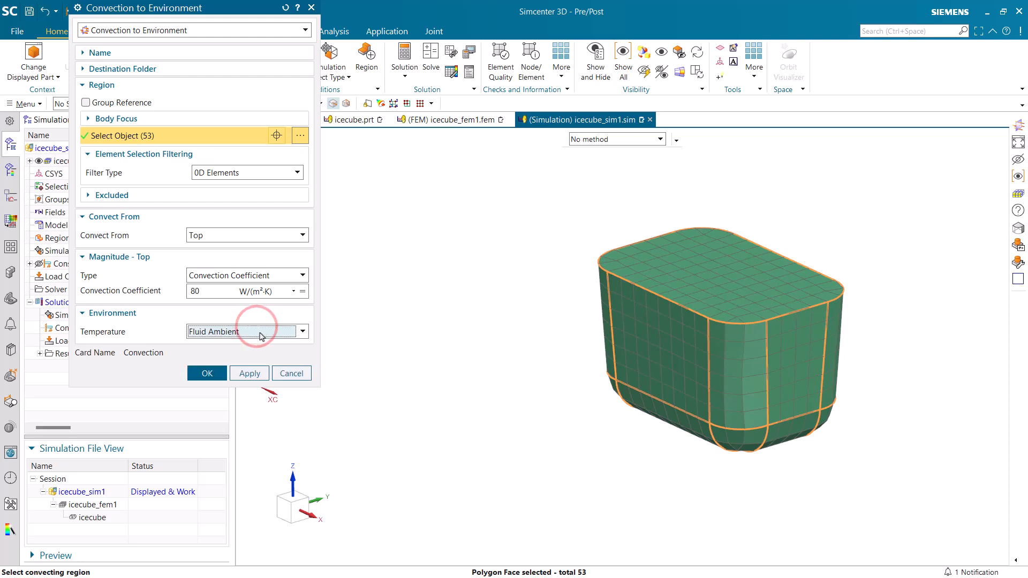
left_click(251, 374)
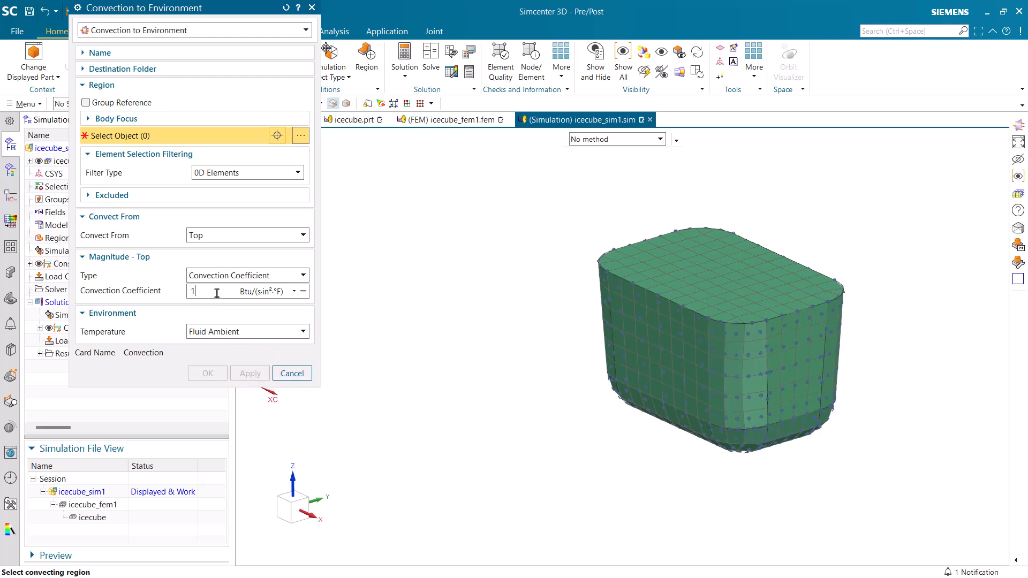
Add a second convection constraint of 100 W/(m²·K) on the ice cube's top face, and expand the solution's constraint set
type("100")
left_click(273, 292)
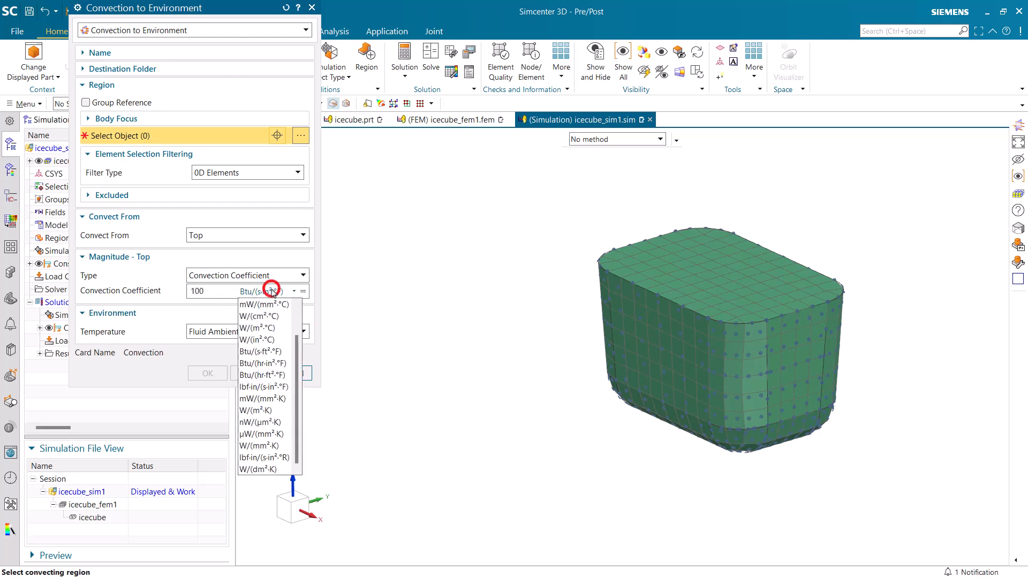
left_click(275, 410)
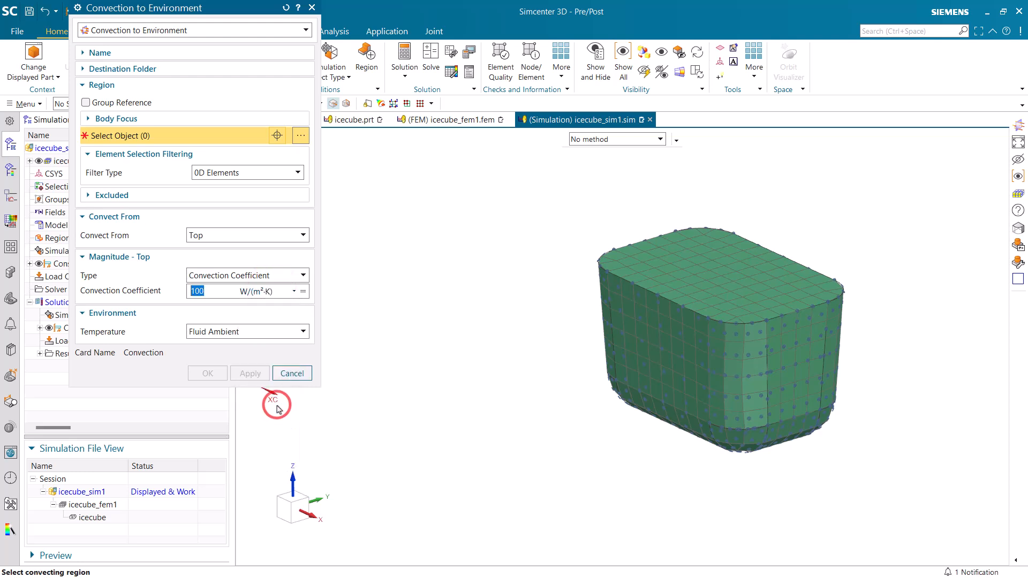
left_click(647, 260)
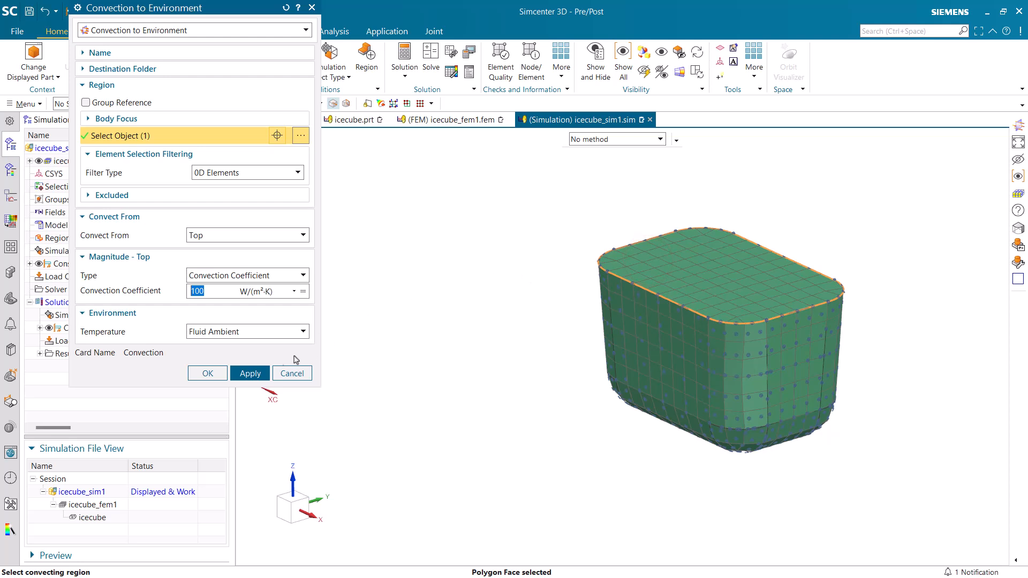
left_click(216, 375)
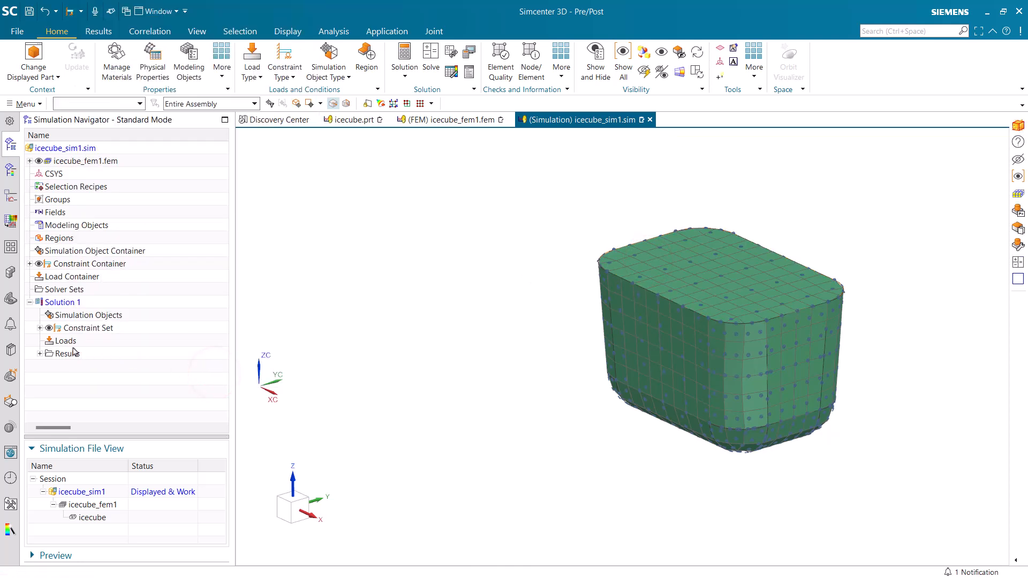
left_click(39, 327)
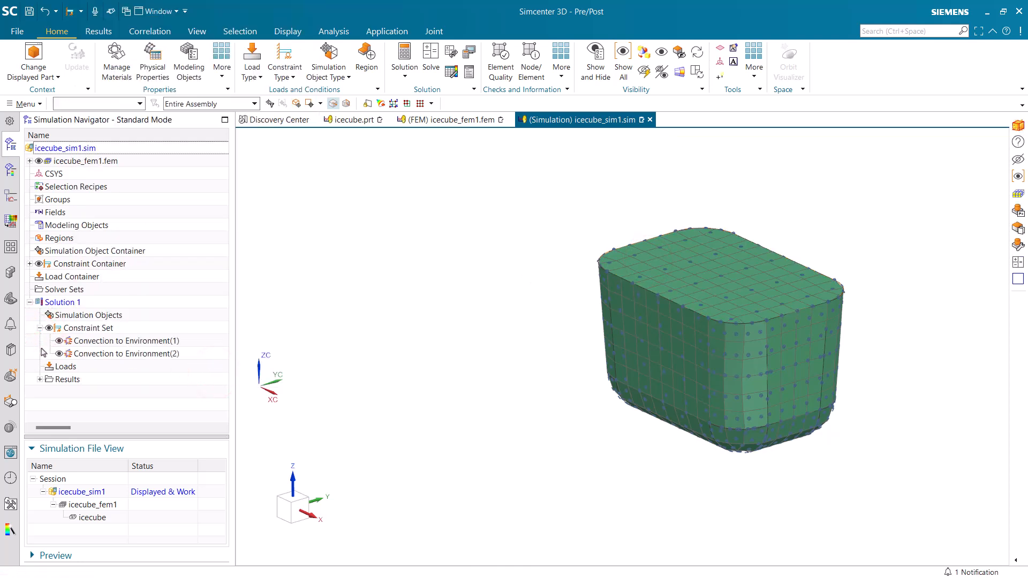
Add an All Radiation simulation object to the whole model with the radiative environment included, and expand the solution's simulation objects
left_click(328, 75)
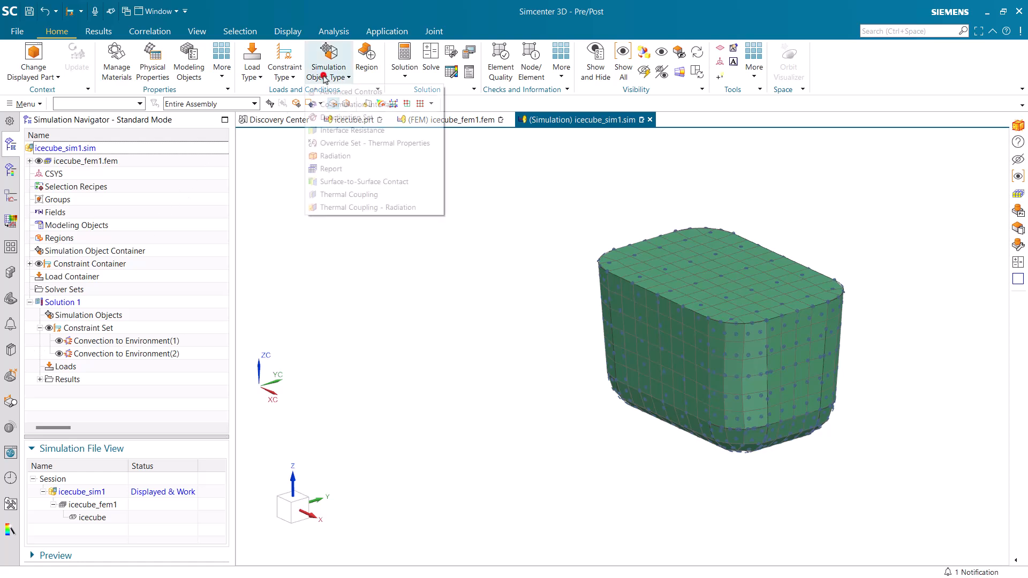
left_click(339, 156)
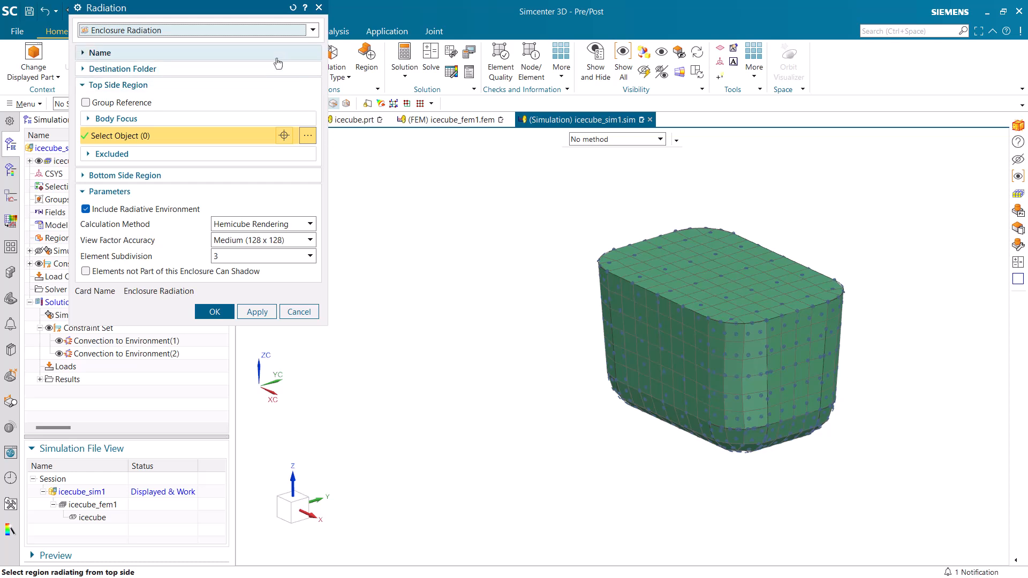
left_click(270, 30)
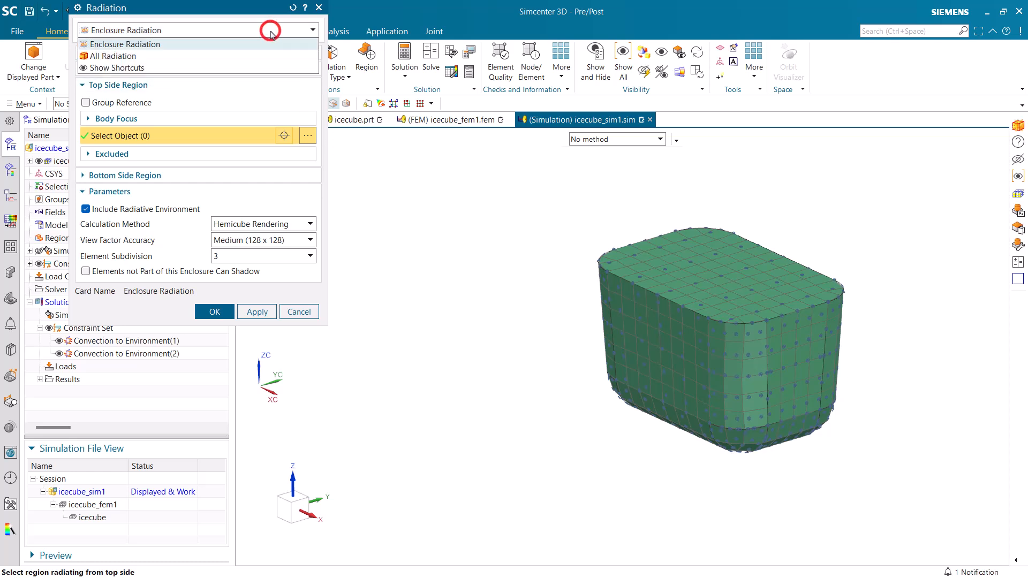
left_click(260, 56)
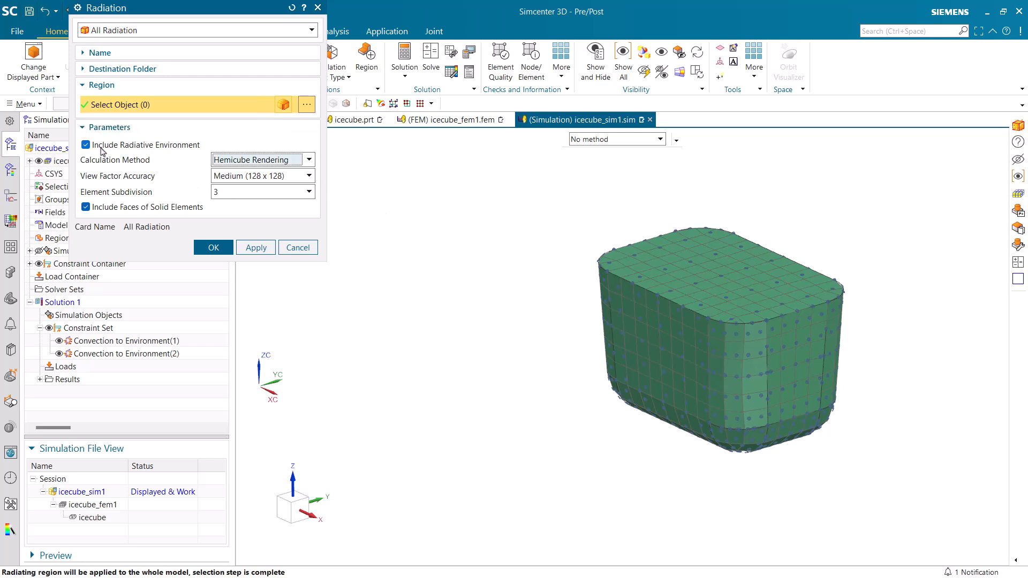
left_click(214, 248)
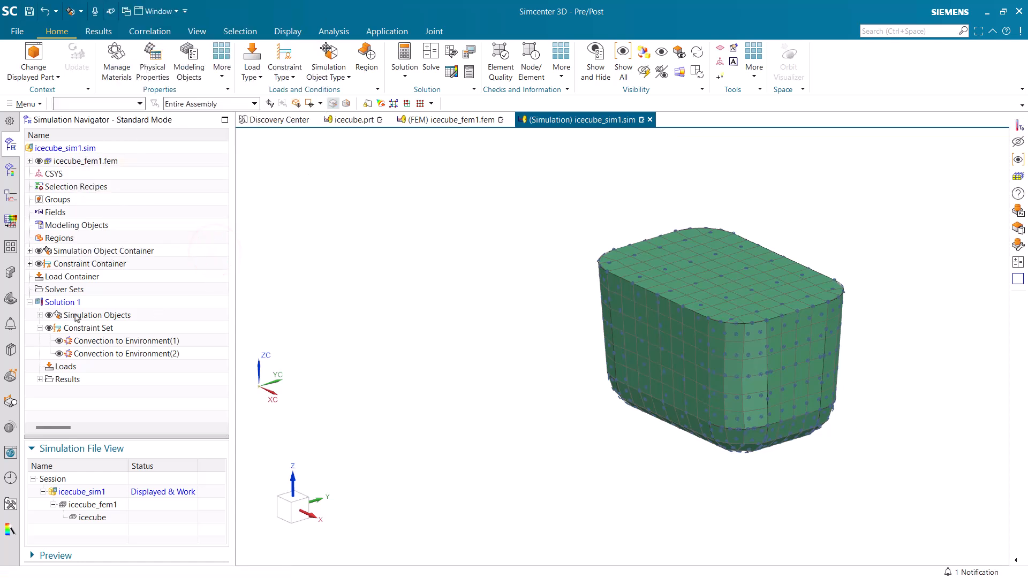
left_click(40, 316)
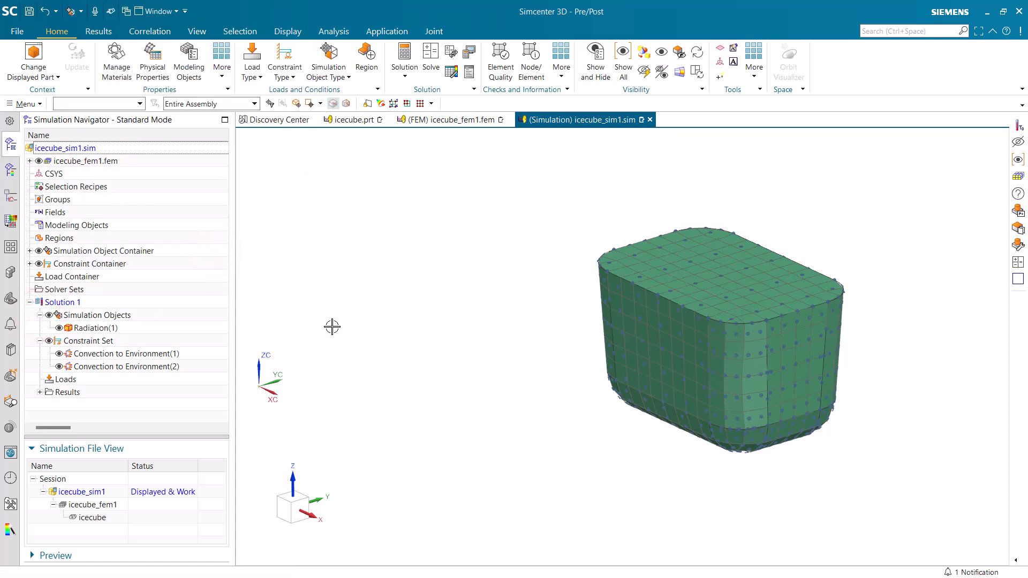
Apply an initial temperature condition of 50 °F to the whole ice cube body
left_click(282, 74)
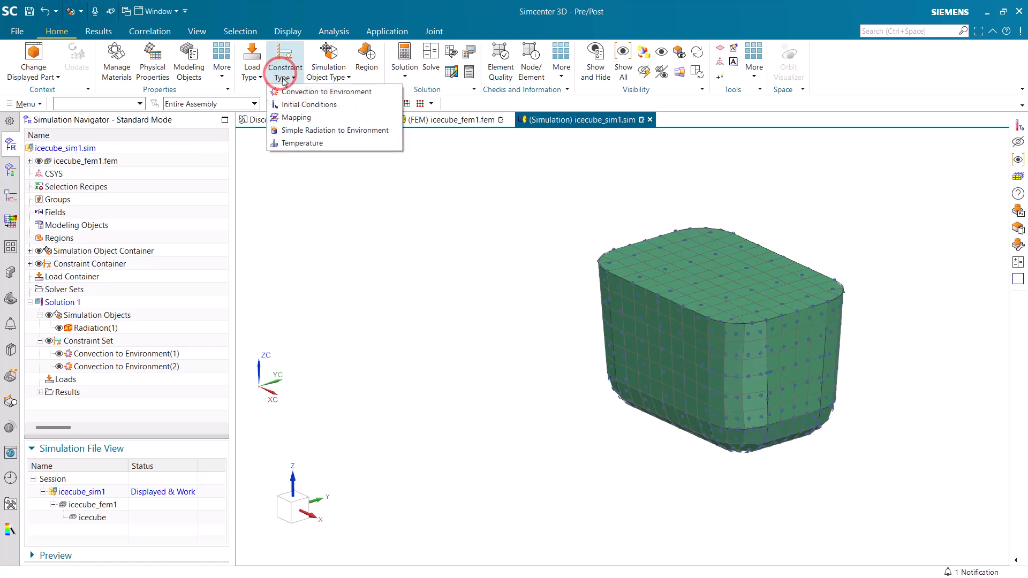
left_click(293, 105)
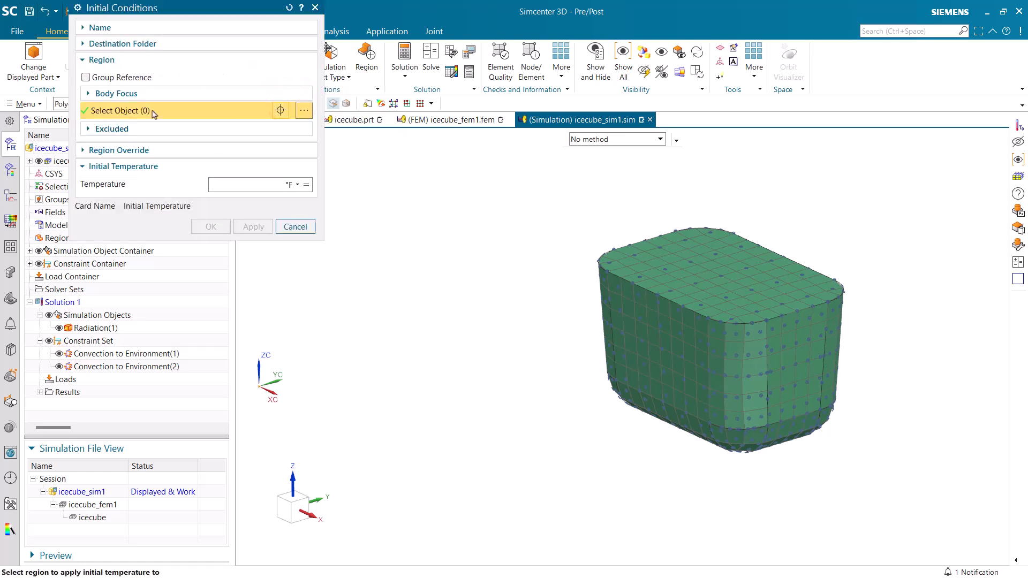
left_click_drag(150, 13, 240, 96)
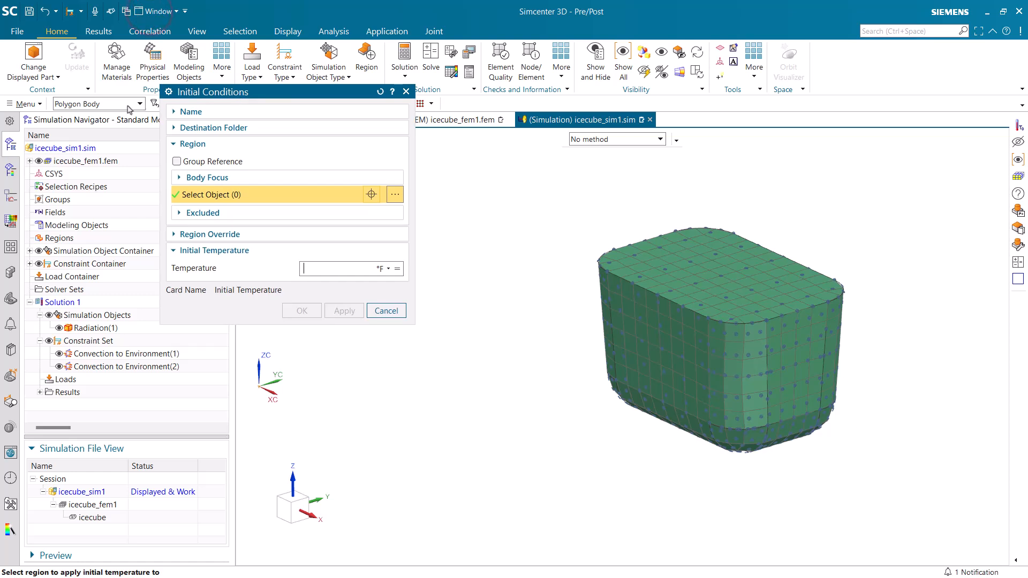
left_click(658, 328)
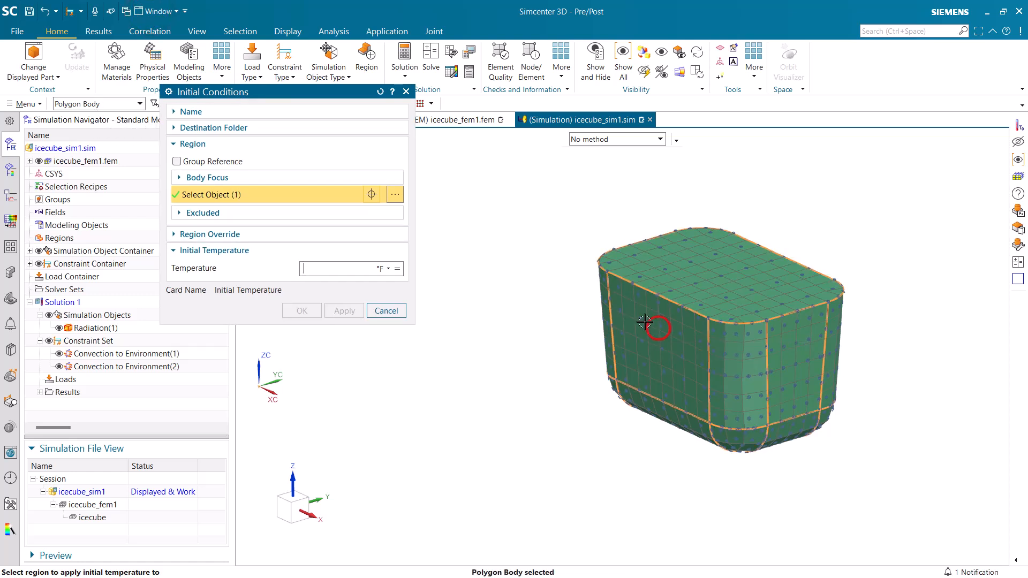
left_click(351, 270)
type("50")
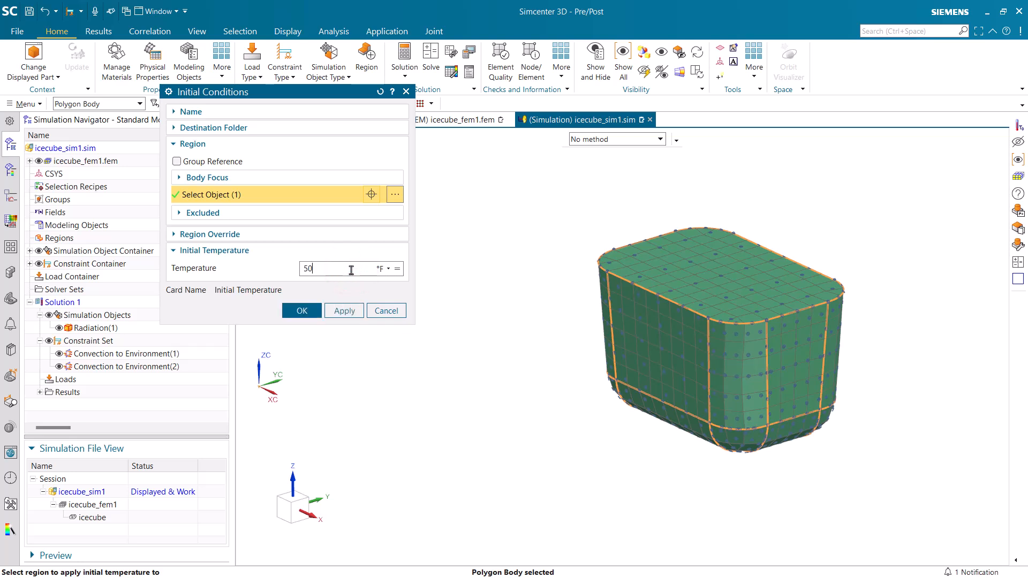
left_click(302, 311)
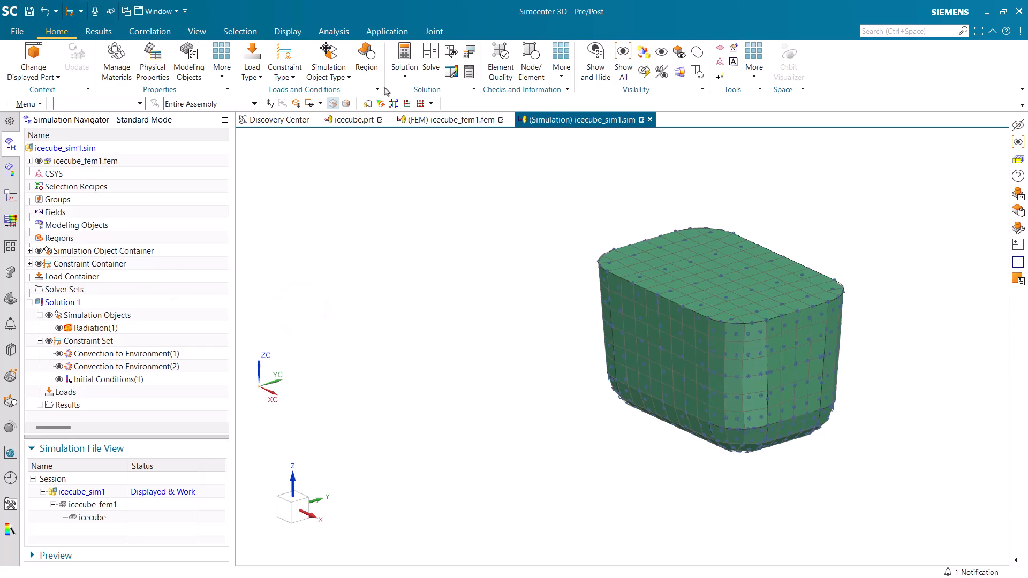
Solve Solution 1 with the model setup check and watch the Temperature result on the ice cube in the SC Monitor
left_click(431, 54)
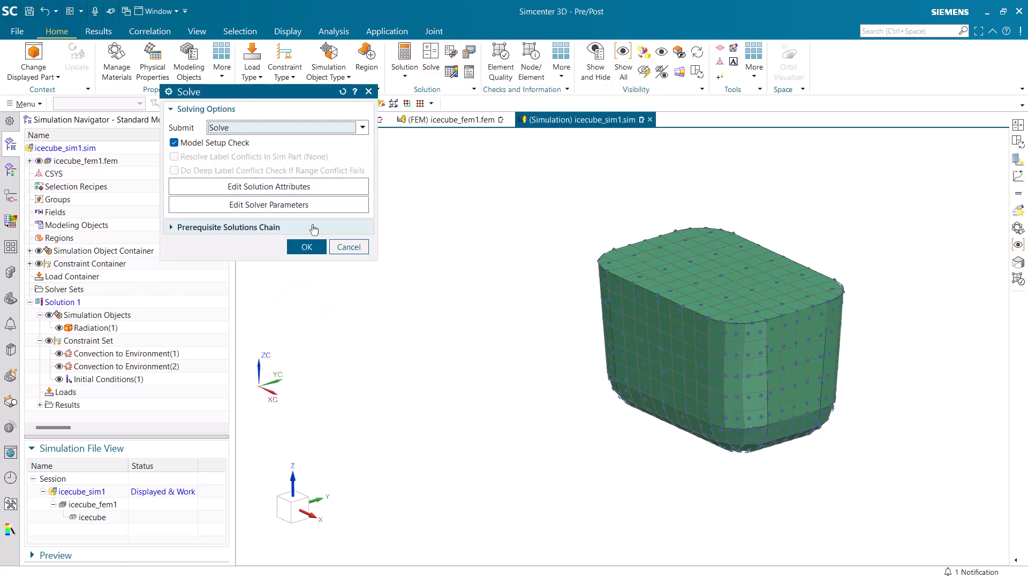
left_click(307, 248)
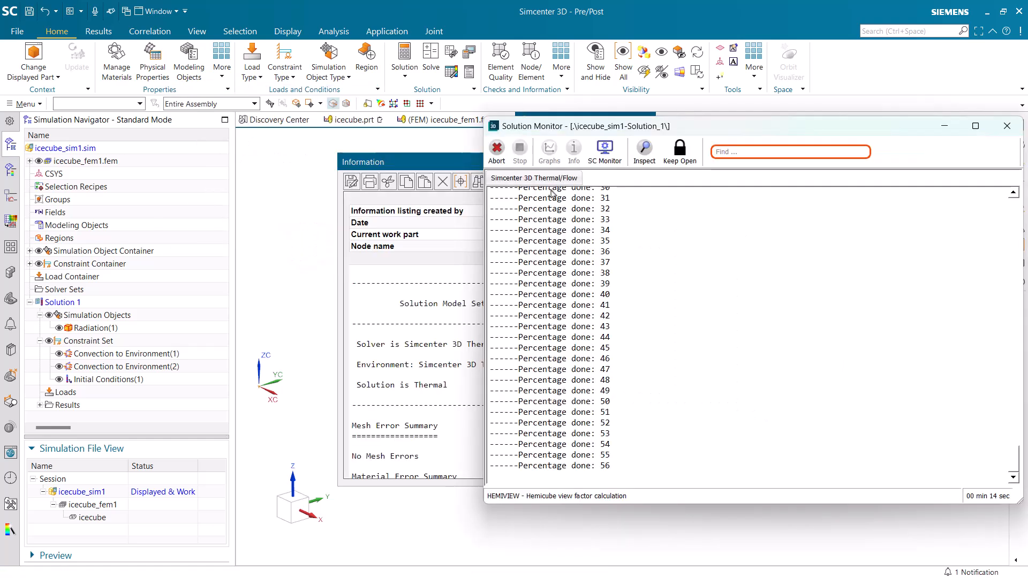
left_click(600, 157)
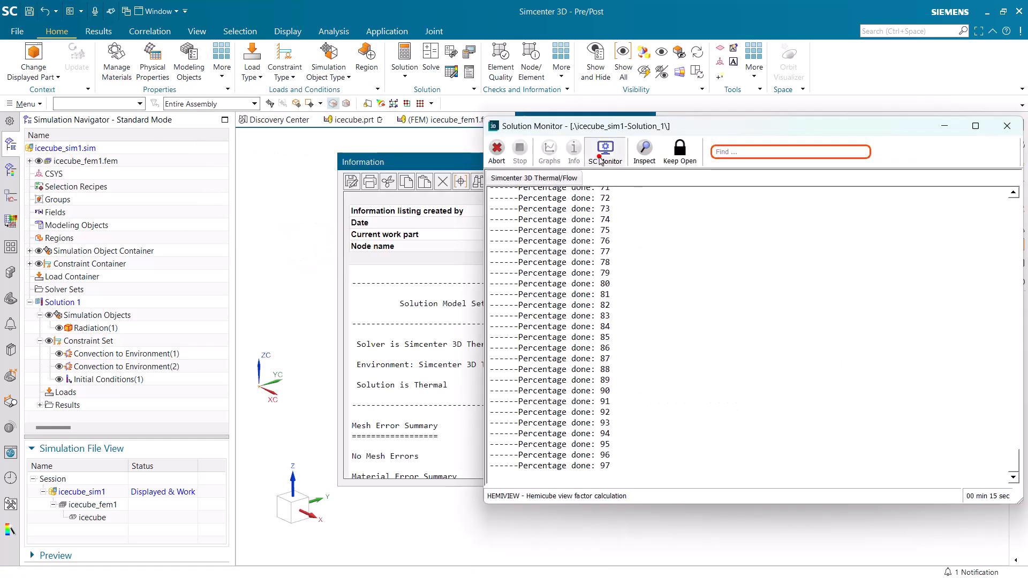
left_click(135, 65)
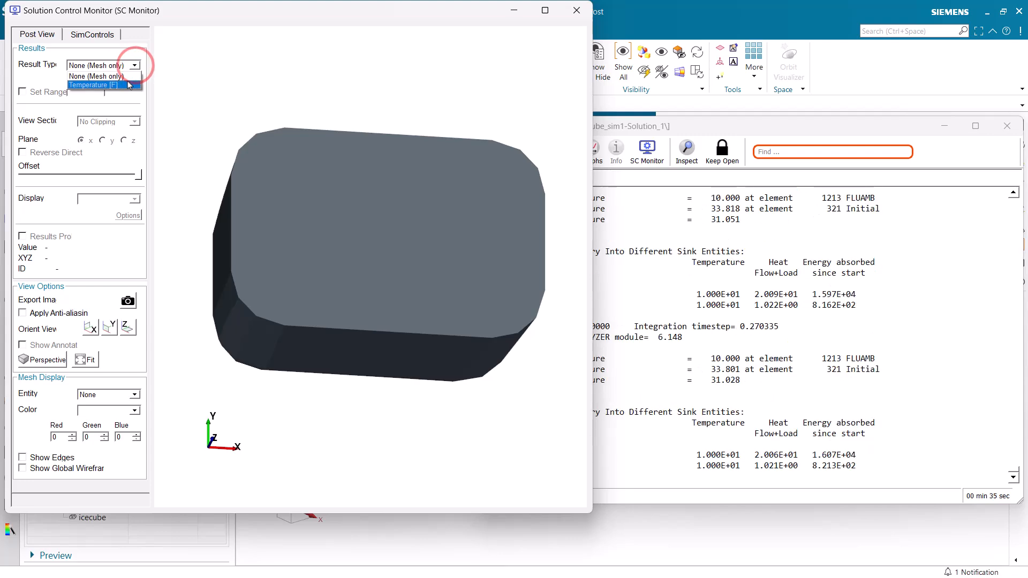
left_click(129, 84)
middle_click_drag(365, 380, 371, 265)
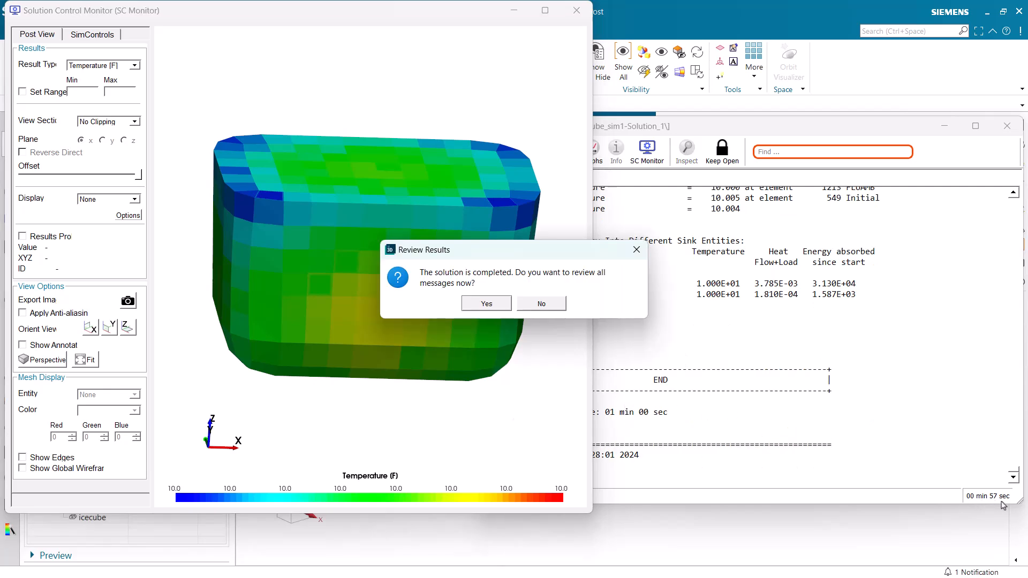
Decline reviewing the solution messages and close the analysis job monitor and the setup check information
left_click(539, 304)
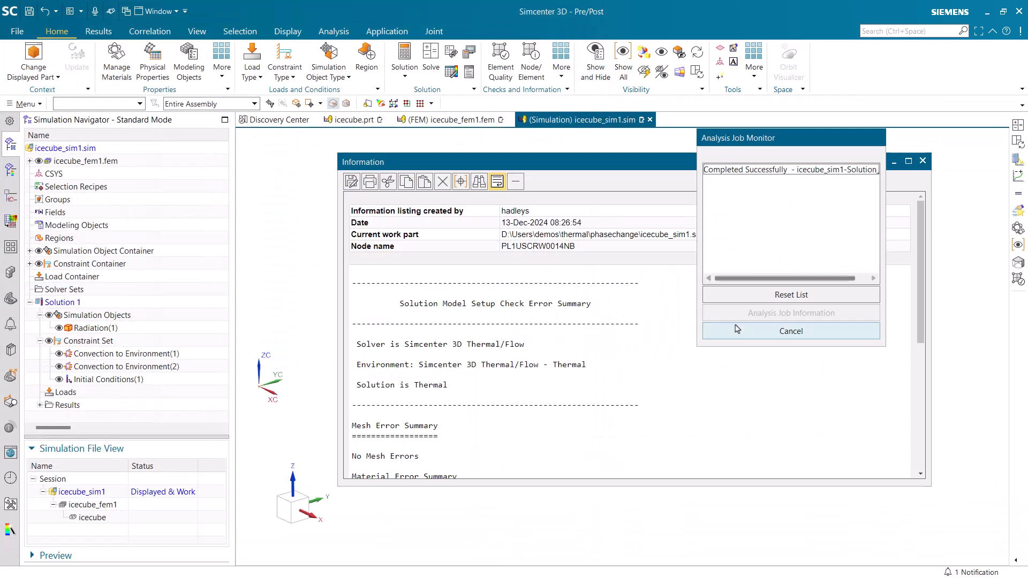
left_click(739, 332)
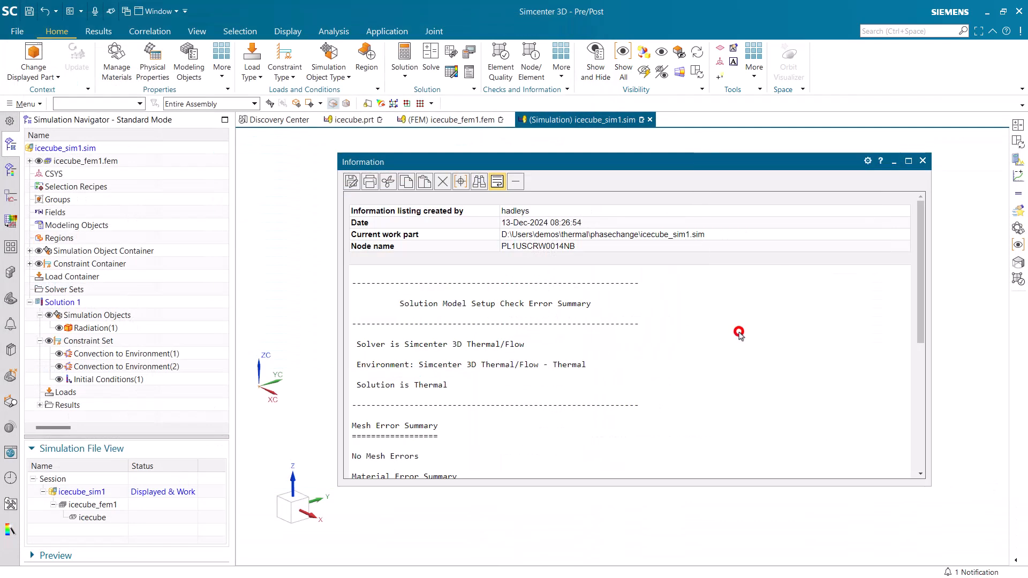
left_click(921, 161)
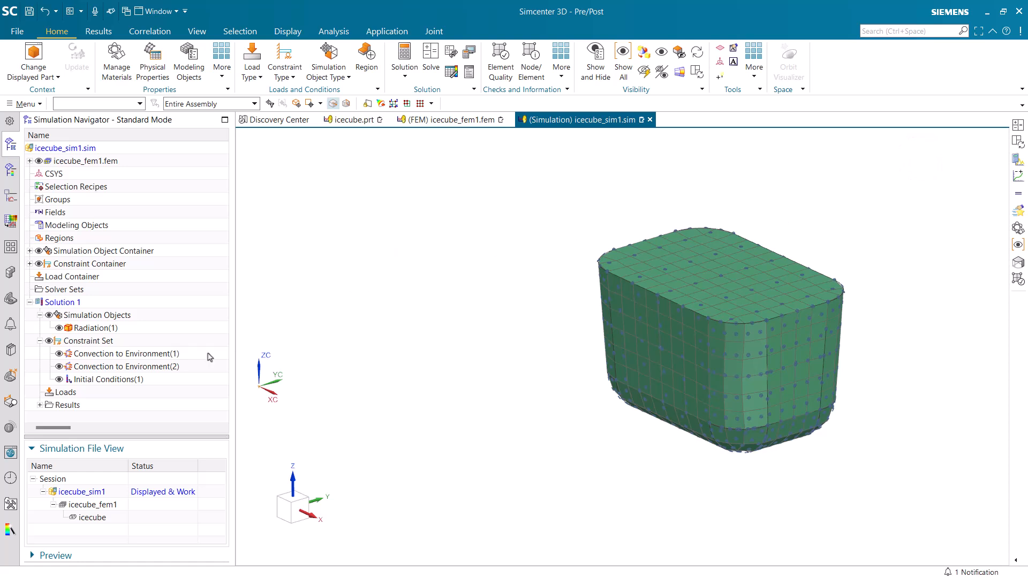
Open the Thermal results and plot the scalar Temperature - Elemental result for Increment 2 at 5 s
left_click(39, 405)
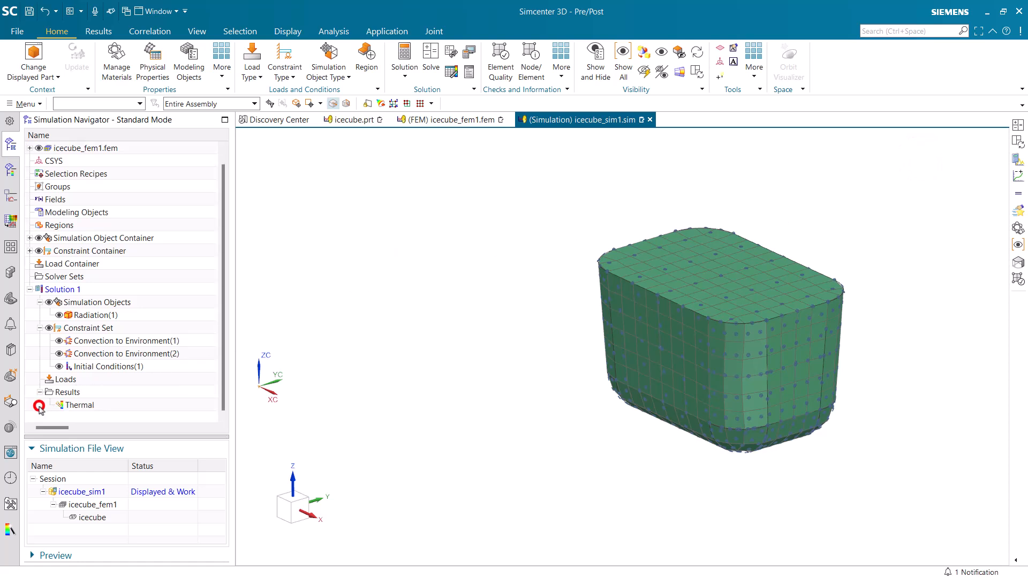
double_click(71, 406)
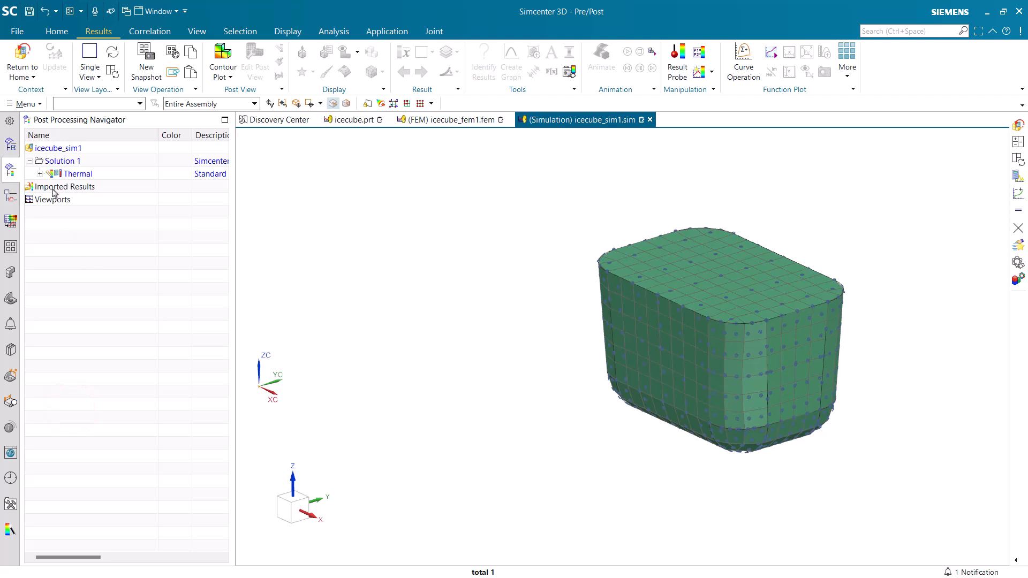
left_click(41, 174)
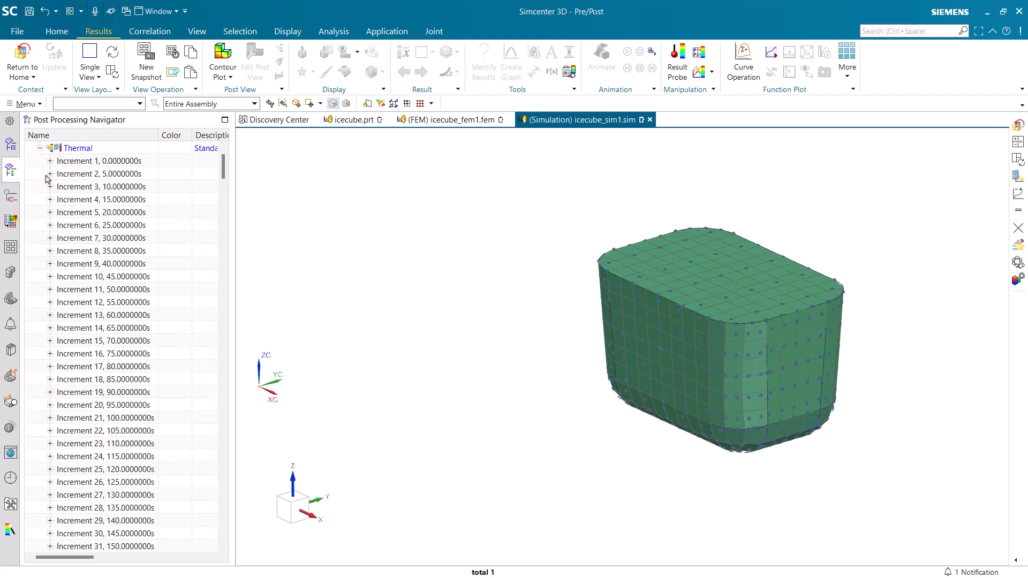
left_click(50, 174)
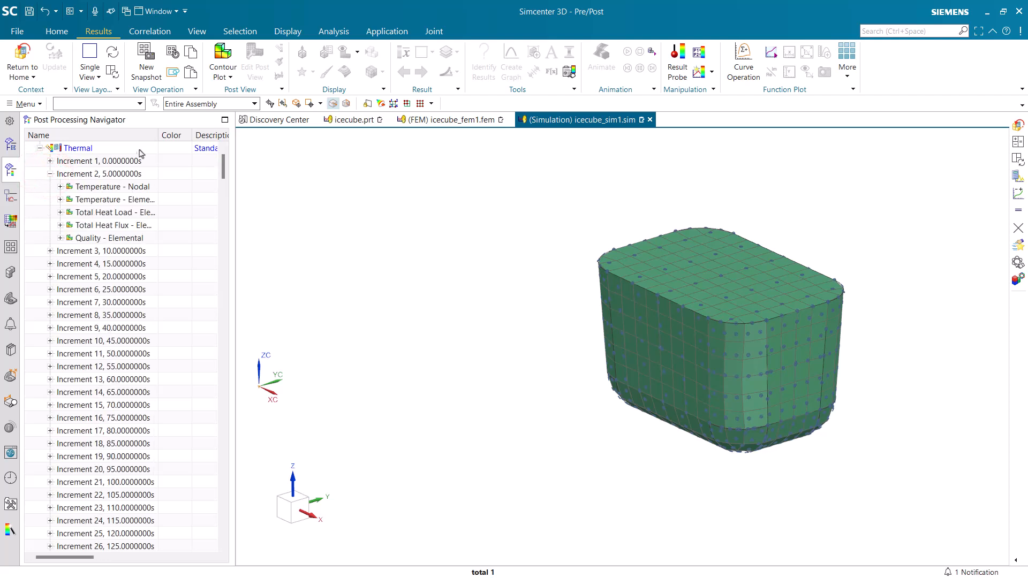
double_click(156, 135)
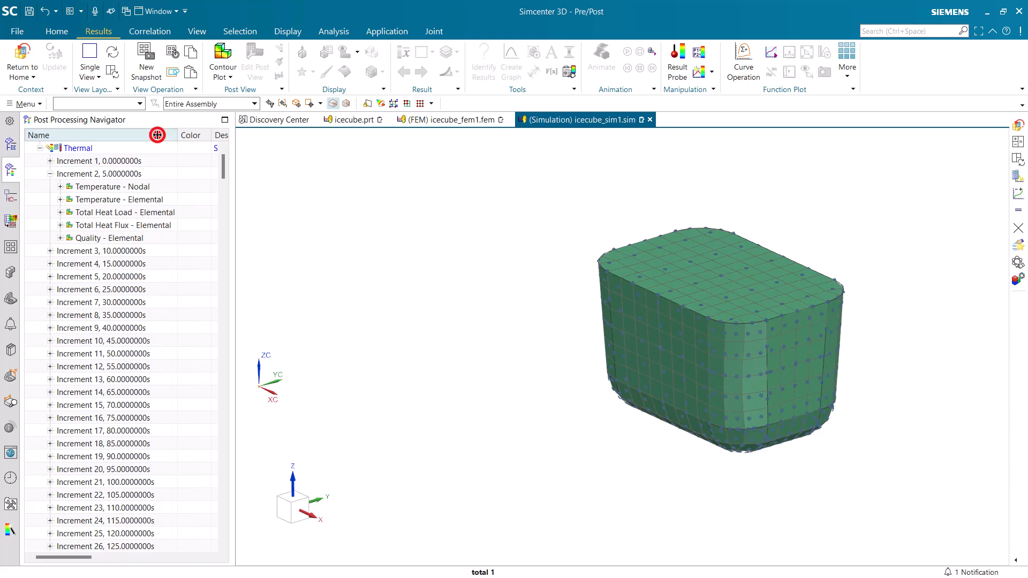
left_click(60, 200)
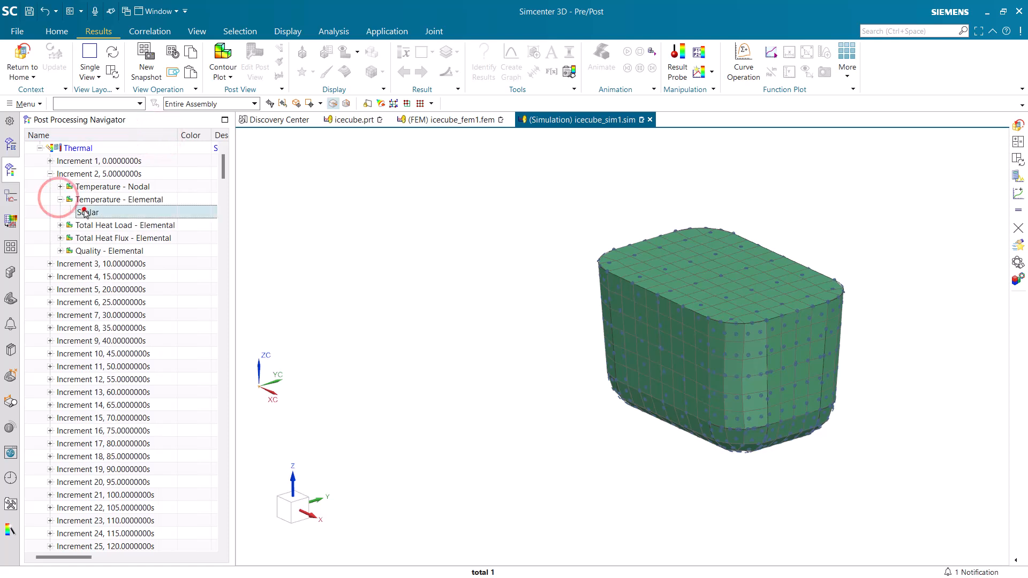
double_click(84, 212)
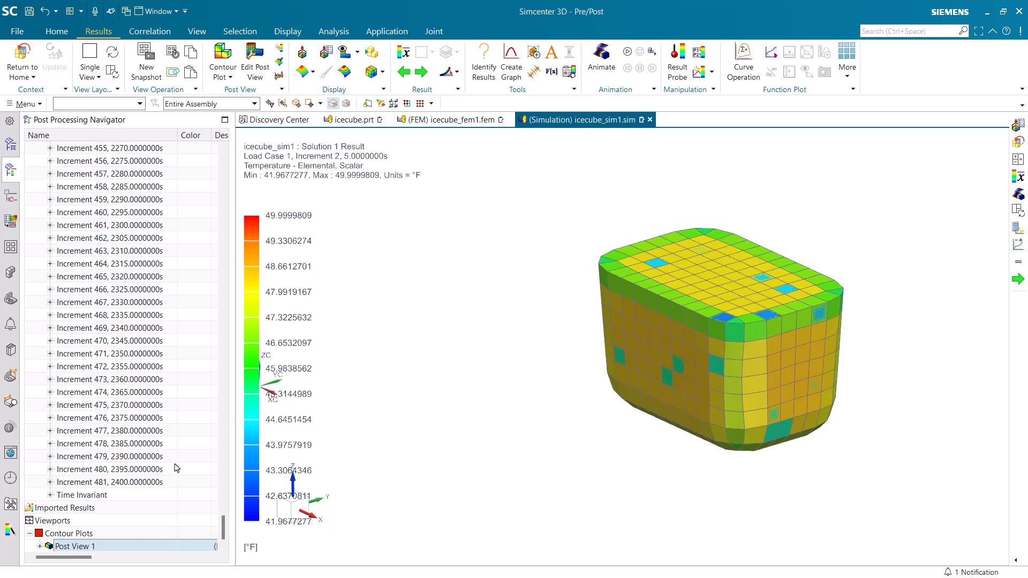
Hide the 2D Elements mesh collector in Post View 1
left_click(40, 534)
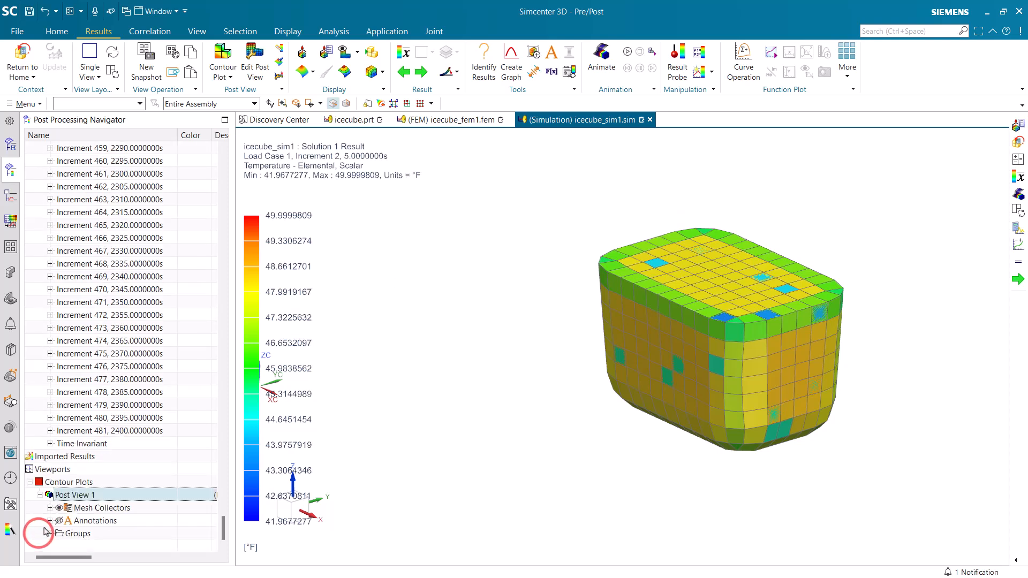
left_click(50, 508)
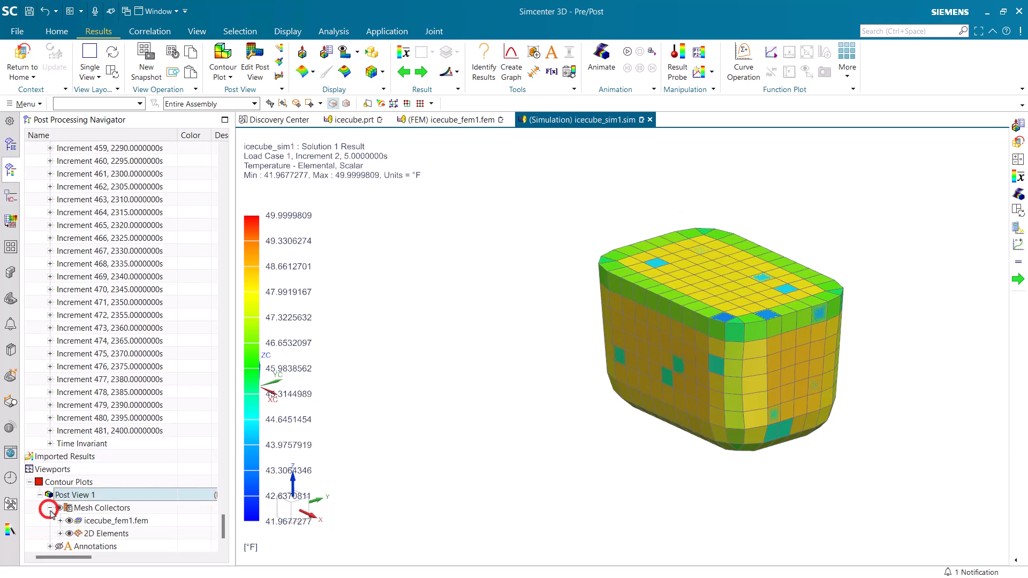
left_click(61, 533)
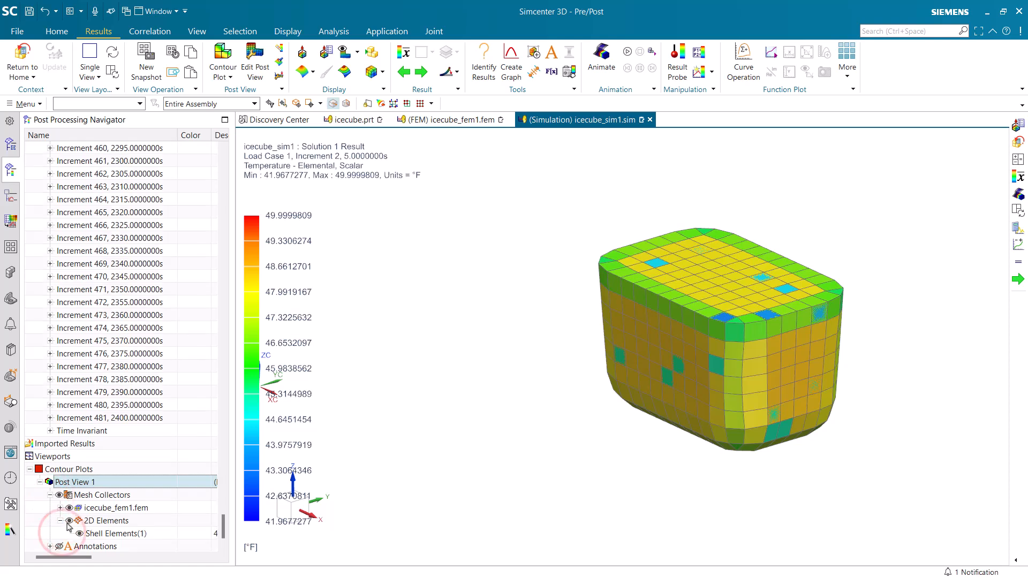
left_click(68, 523)
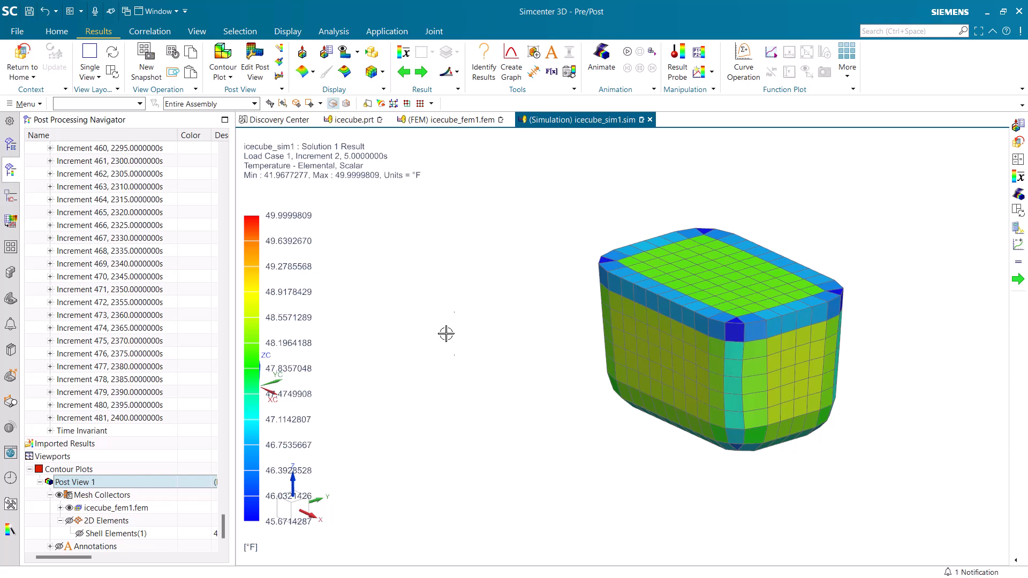
Cut the temperature plot with an X-axis plane at 1.7500 on the positive side to expose the ice cube's interior
left_click(325, 54)
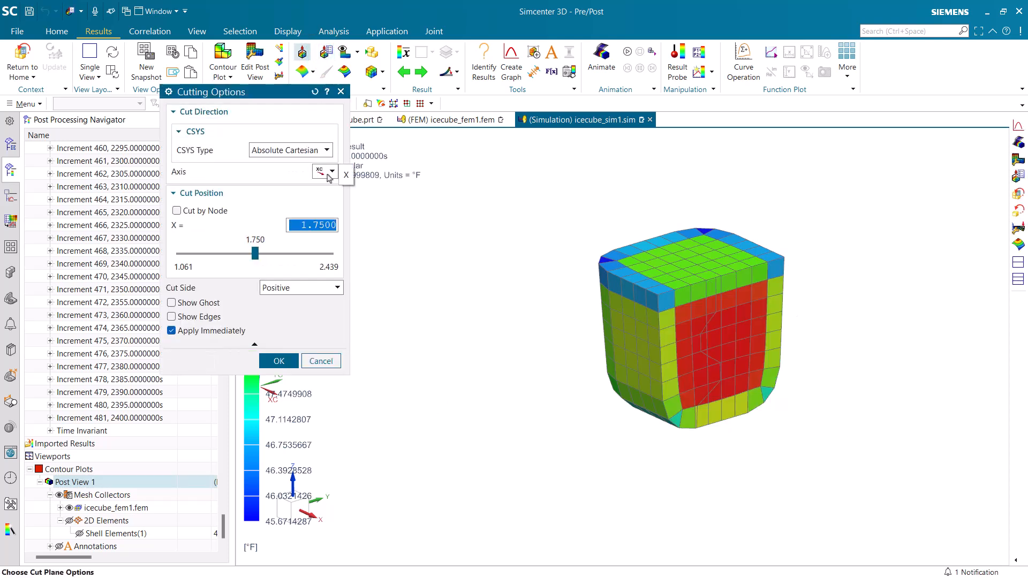
left_click(278, 362)
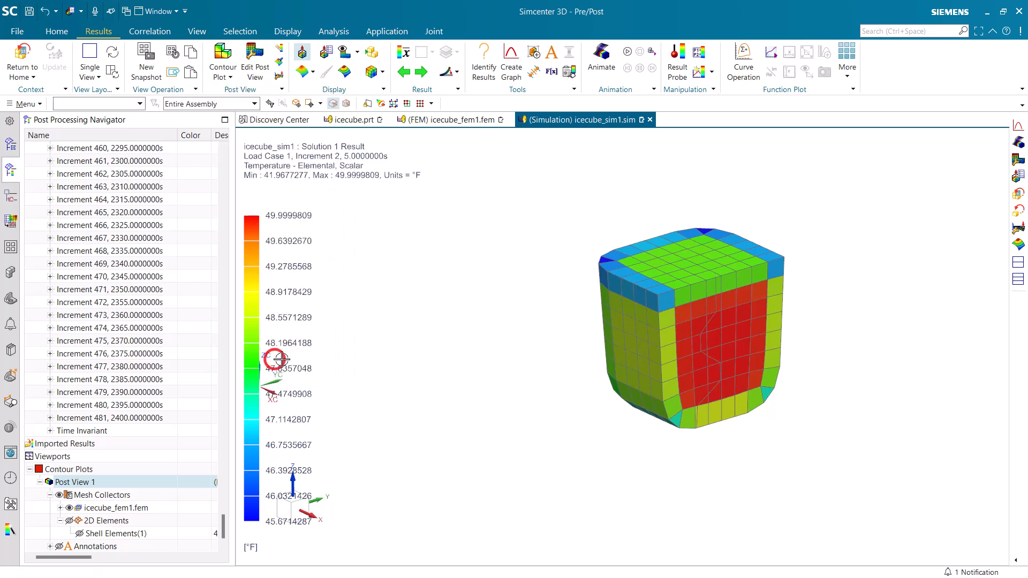
mouse_move(500, 360)
middle_mouse_down()
mouse_move(474, 353)
mouse_move(494, 355)
middle_mouse_up()
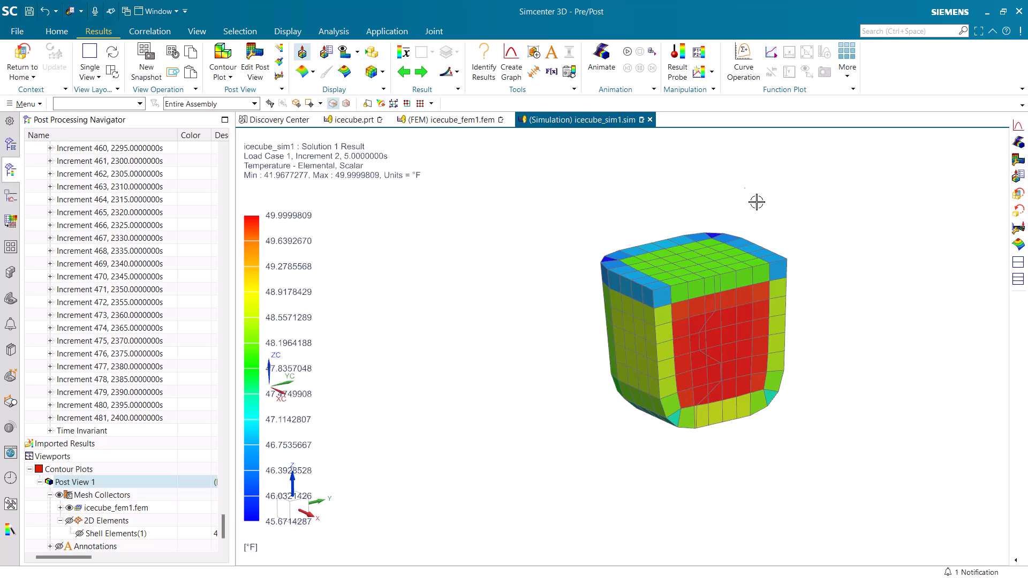
scroll(757, 204, "up", 1)
scroll(835, 420, "up", 1)
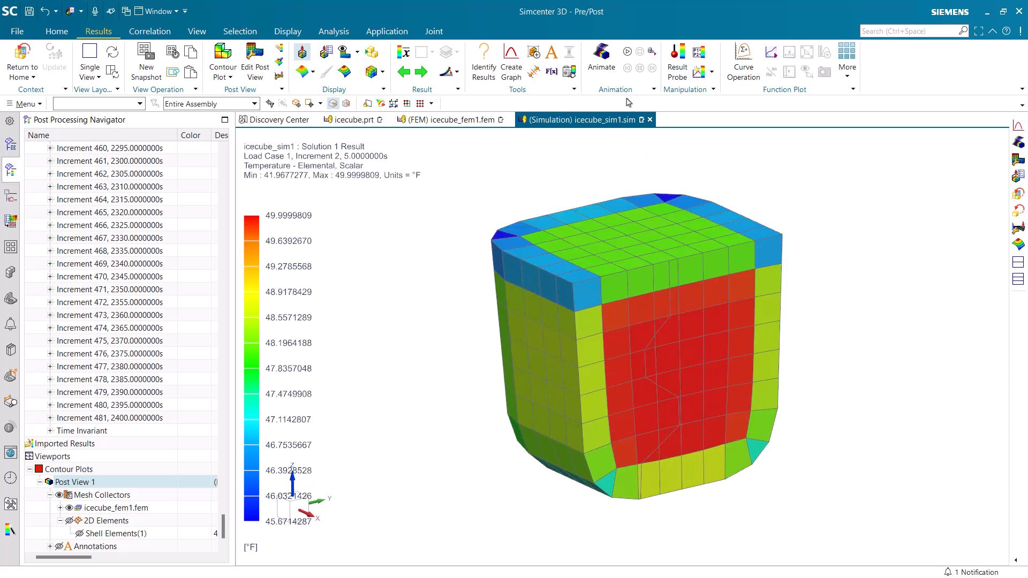
Animate the temperature result over iterations from Increment 1 to Increment 481 with a 0 ms frame delay, and stop and close the animation
left_click(601, 56)
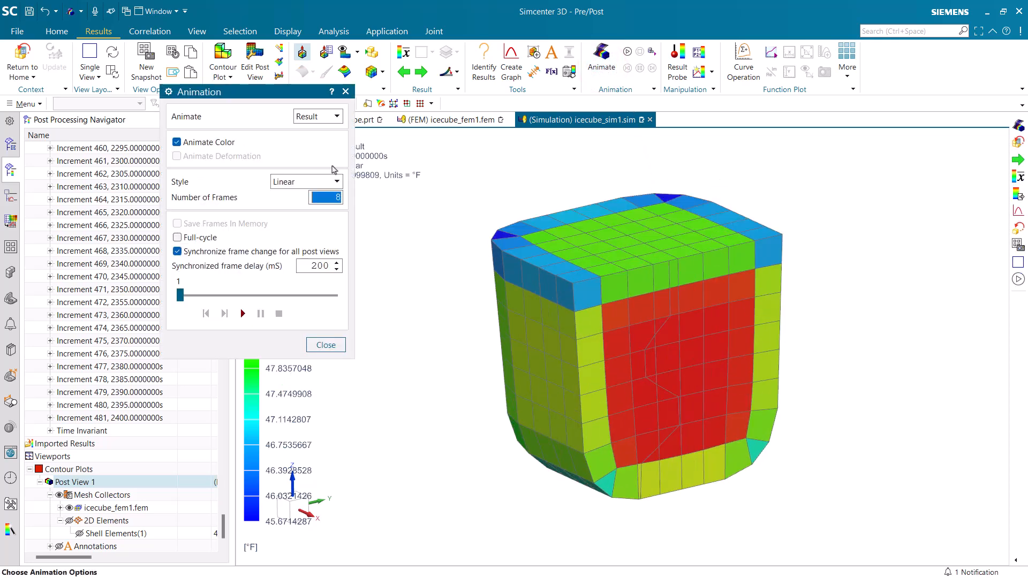
left_click(318, 118)
left_click(316, 132)
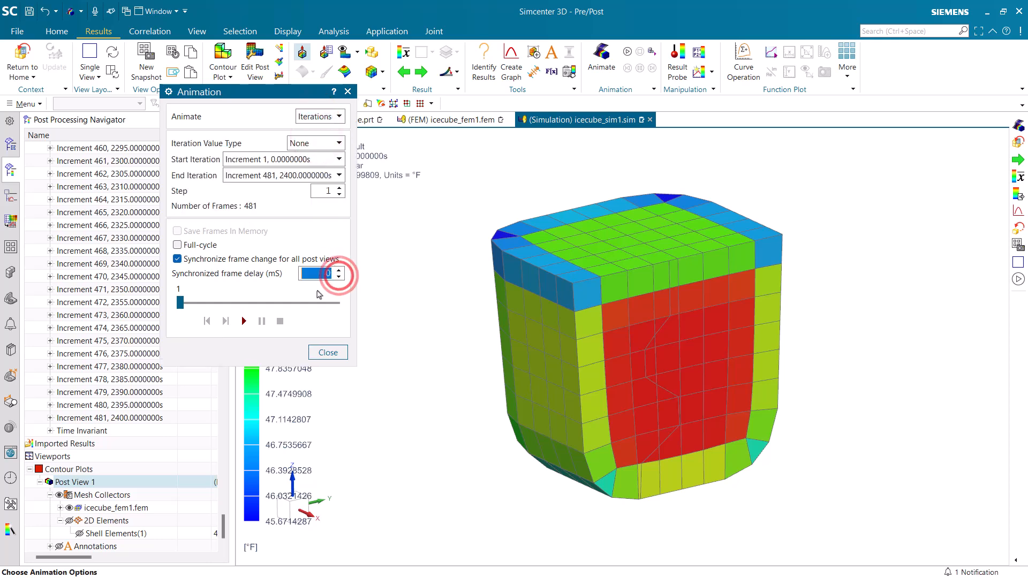
left_click(245, 322)
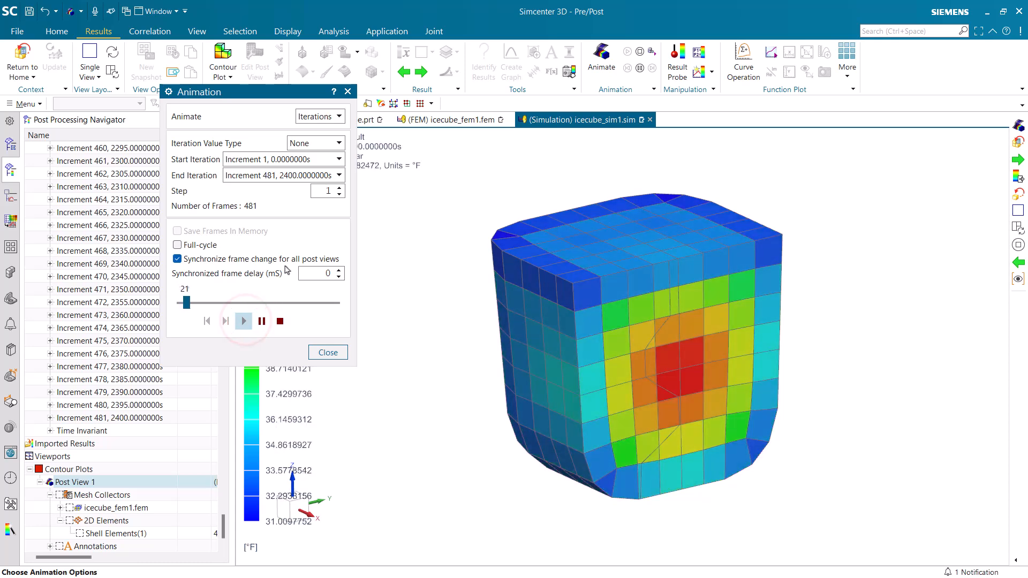
left_click_drag(299, 91, 160, 119)
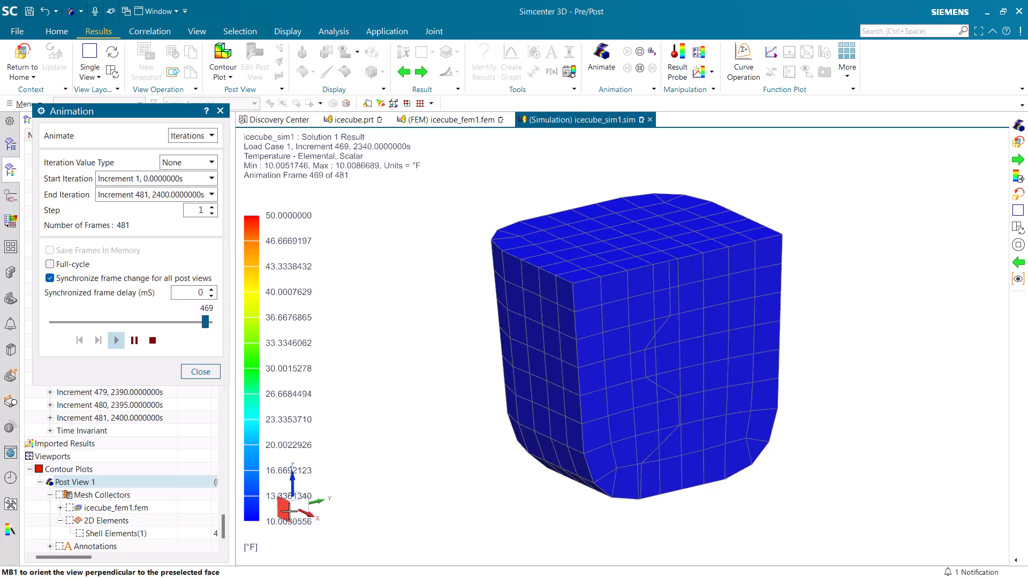
left_click(153, 340)
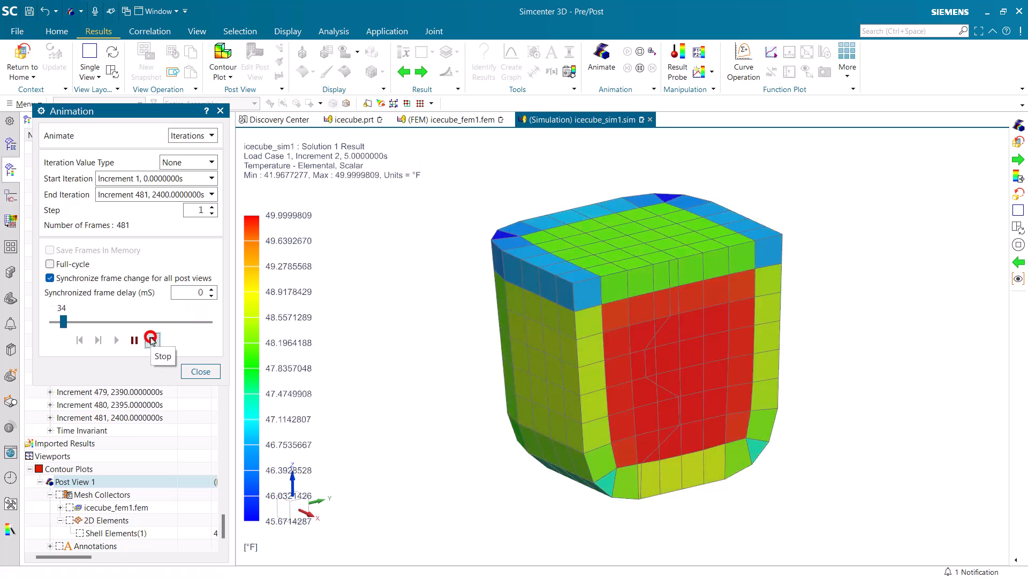
left_click(202, 371)
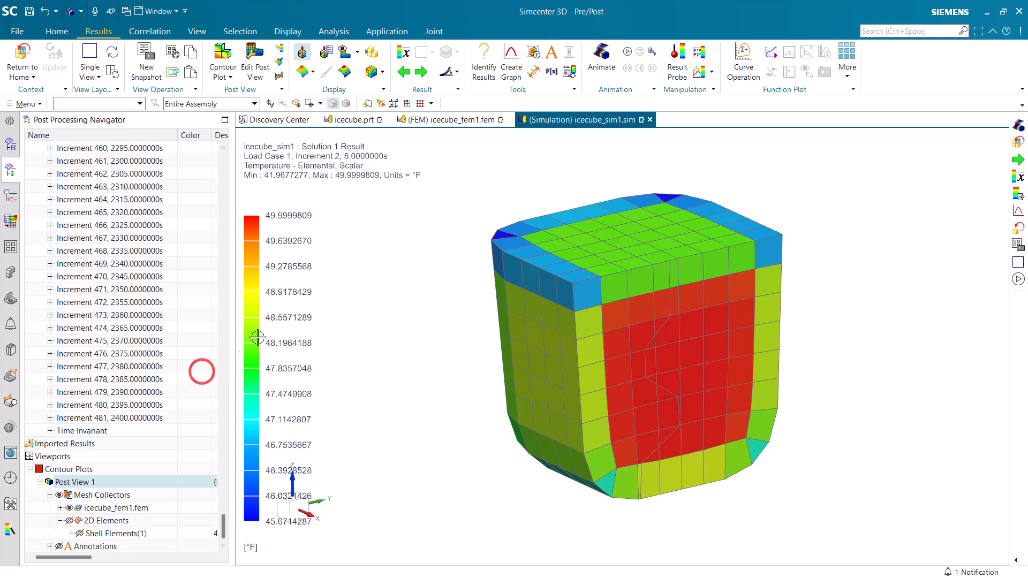
Graph temperature across time for elements 365, 550 and 300 on the cut face, plot it in a new window and close that window
left_click(512, 66)
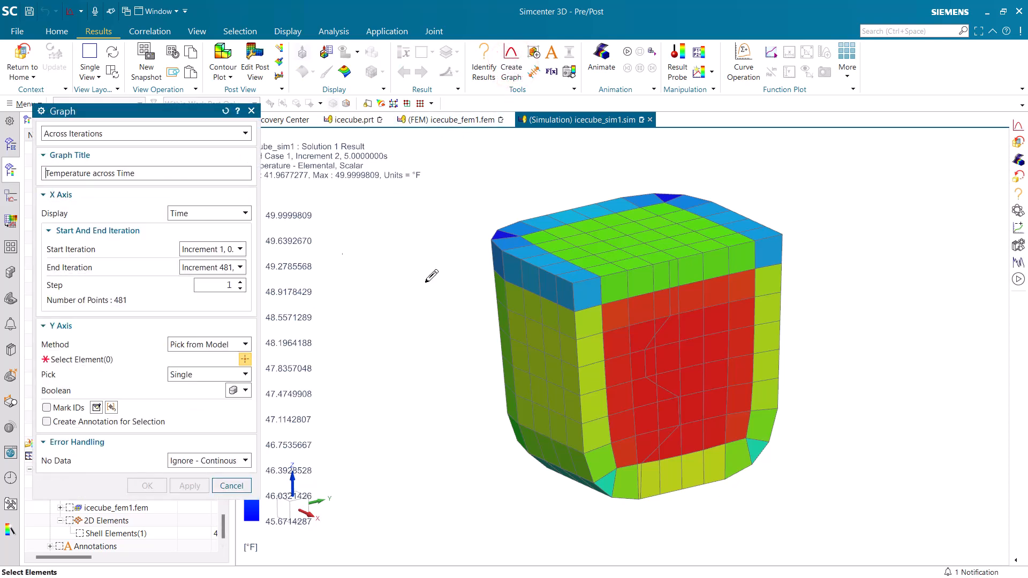
left_click(675, 304)
left_click(662, 353)
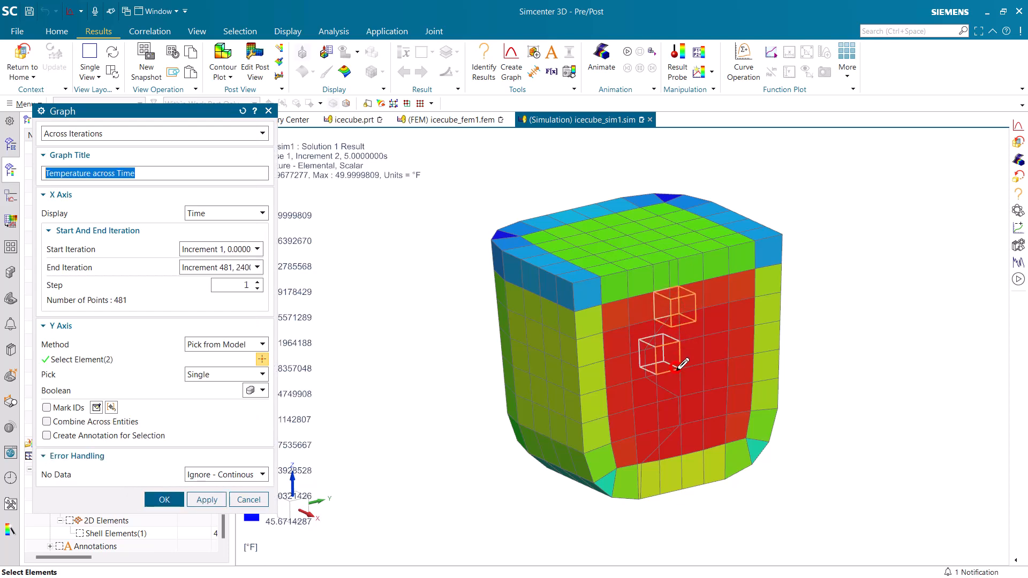
left_click(676, 411)
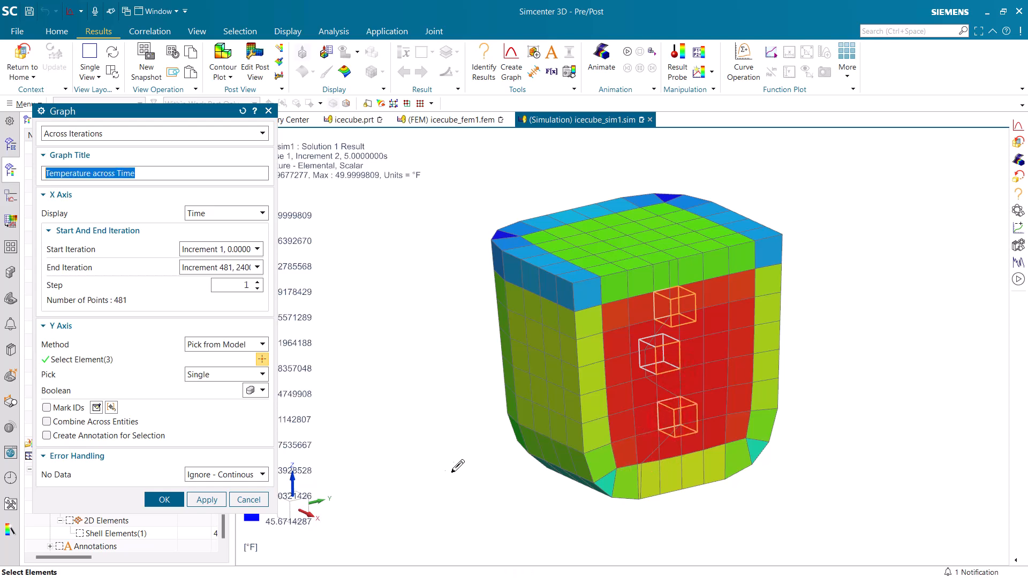
left_click(170, 500)
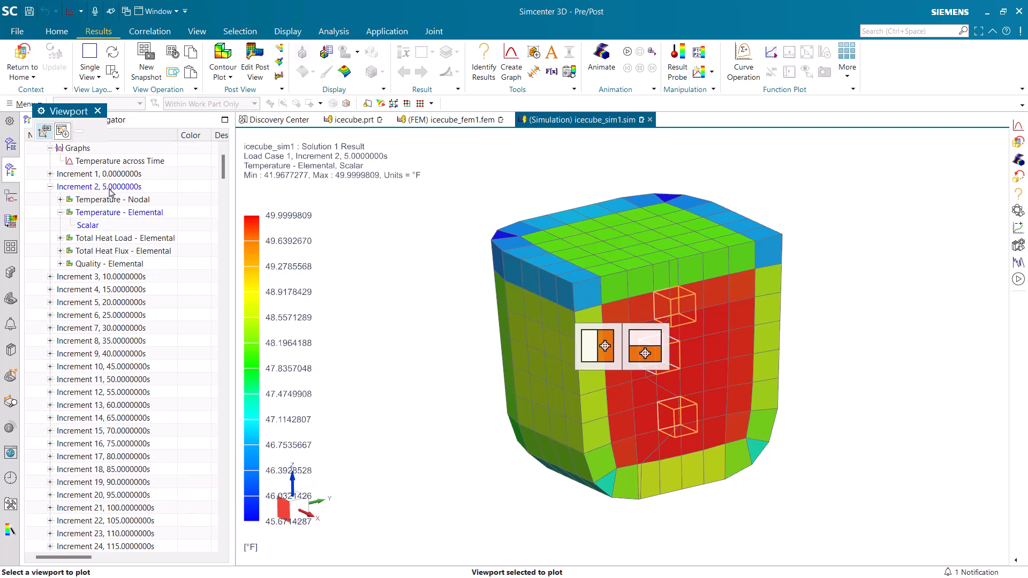
left_click(62, 132)
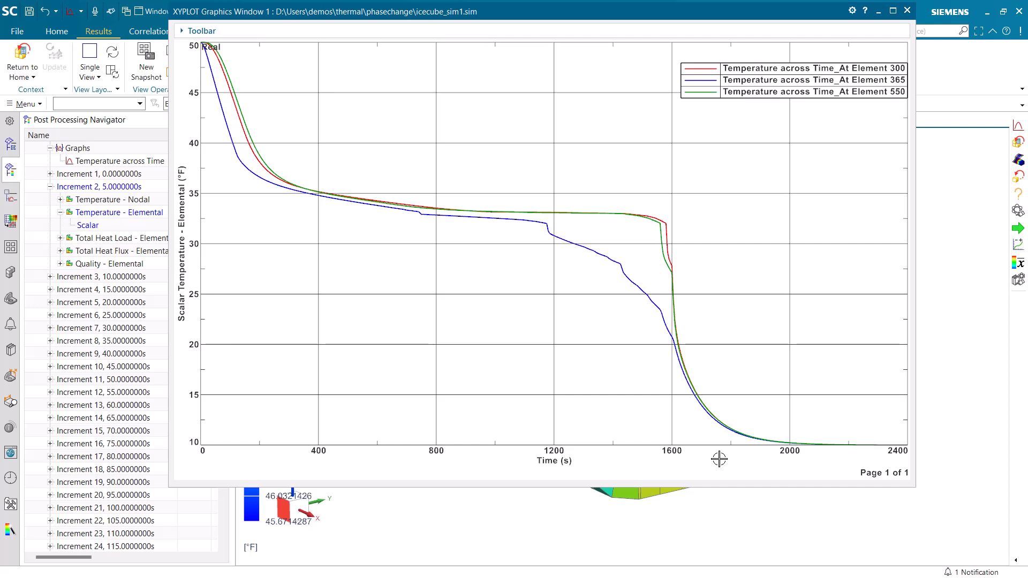
left_click(907, 11)
Plot the scalar Quality - Elemental result for Increment 2 and animate it over iterations from Increment 1 to Increment 481
left_click(61, 263)
left_click(88, 276)
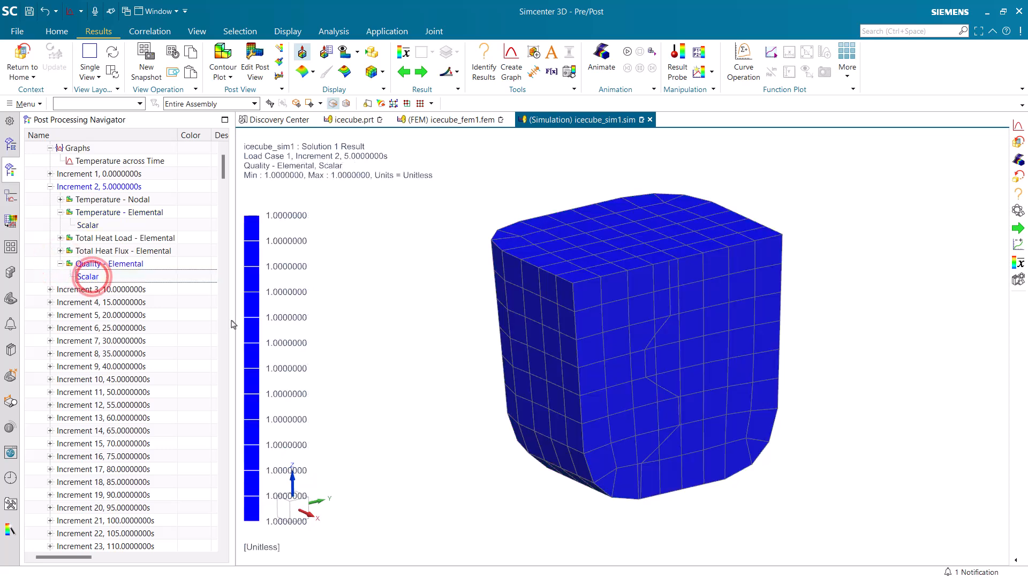
left_click(601, 59)
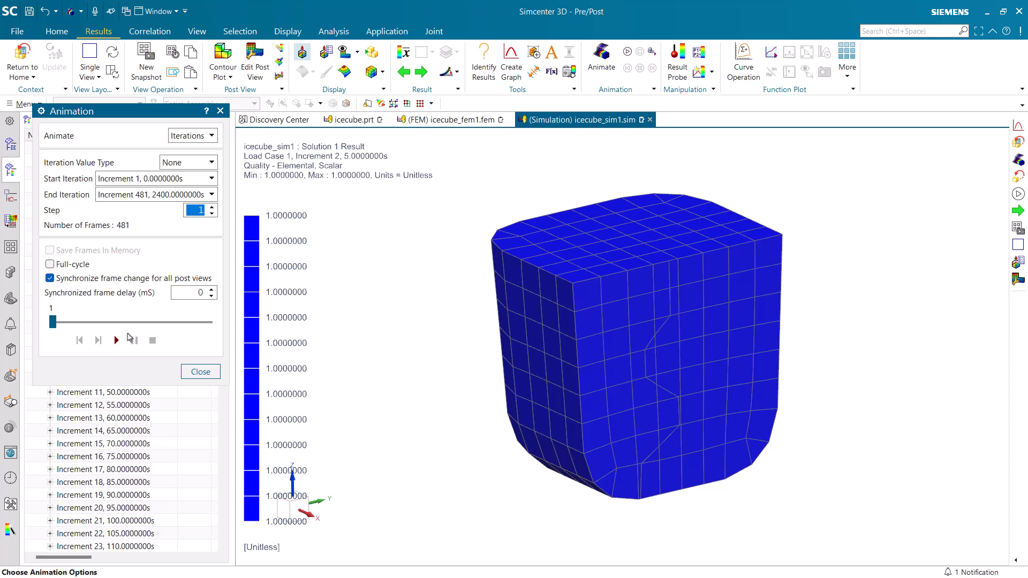
left_click(116, 340)
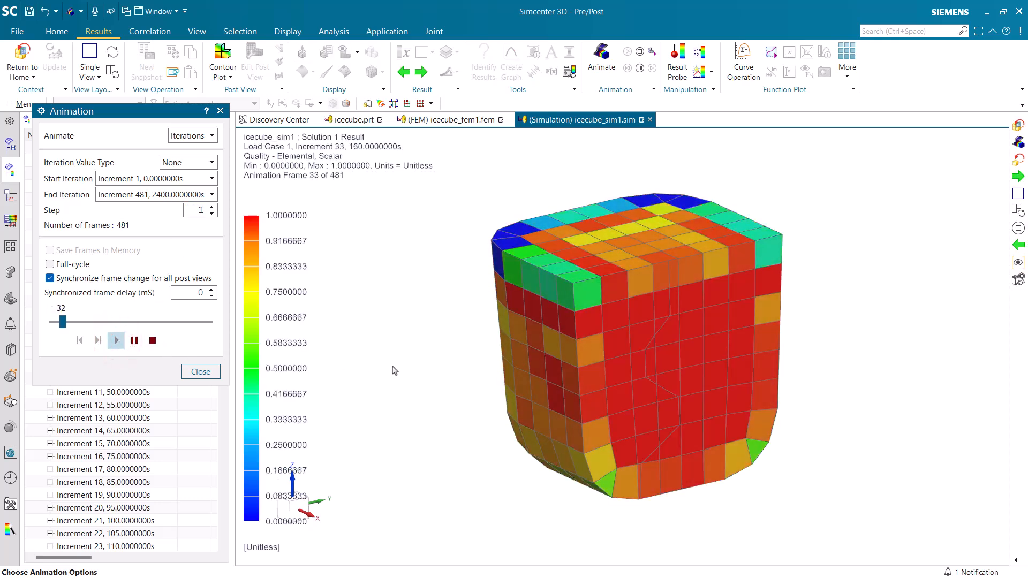